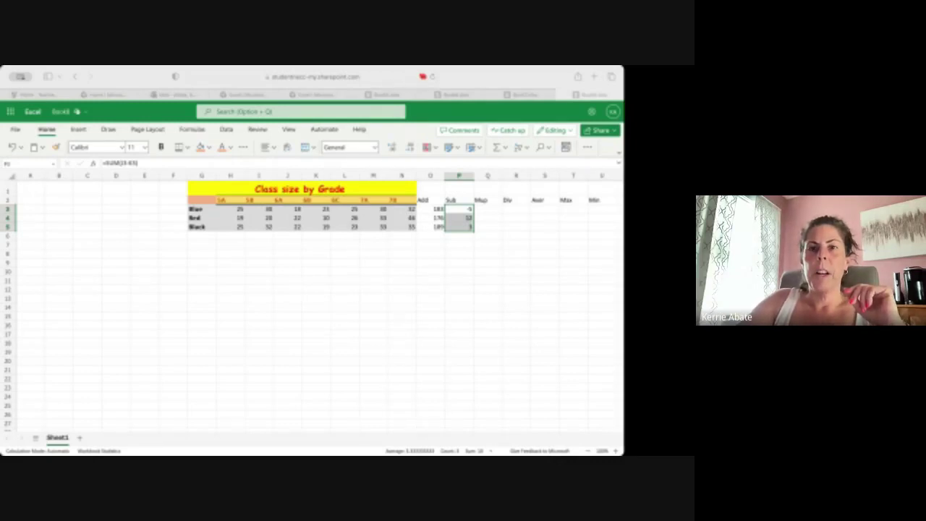
Step: Center-align the class headings 5A through 7B in cells H2:N2
left_click(478, 82)
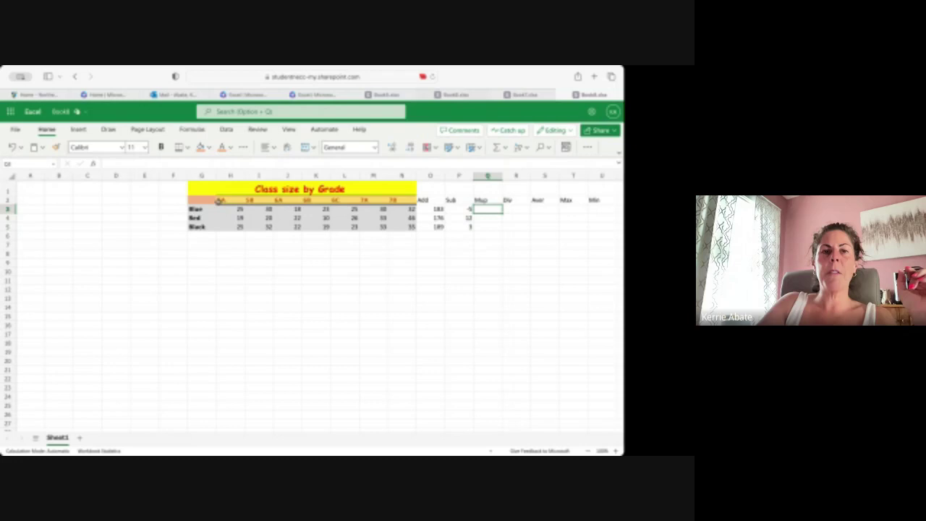
left_click_drag(218, 195, 396, 201)
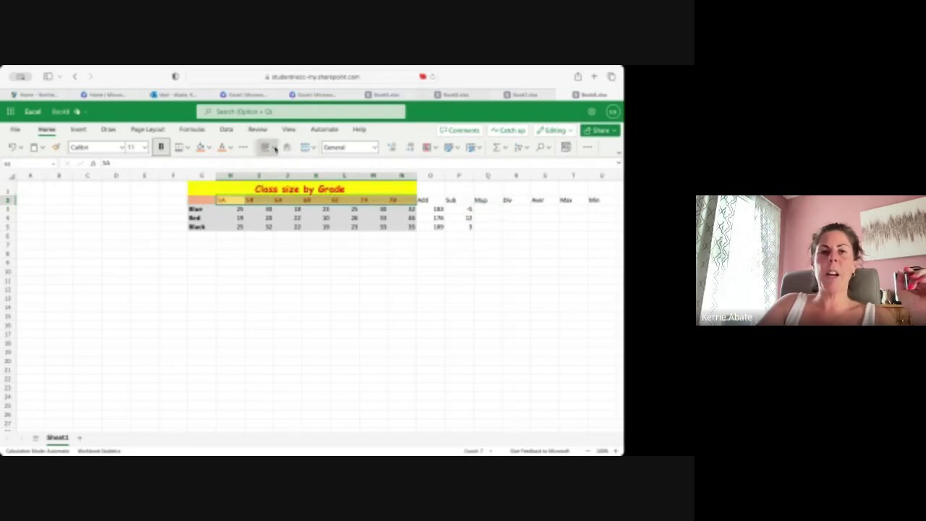
left_click(274, 149)
left_click(284, 185)
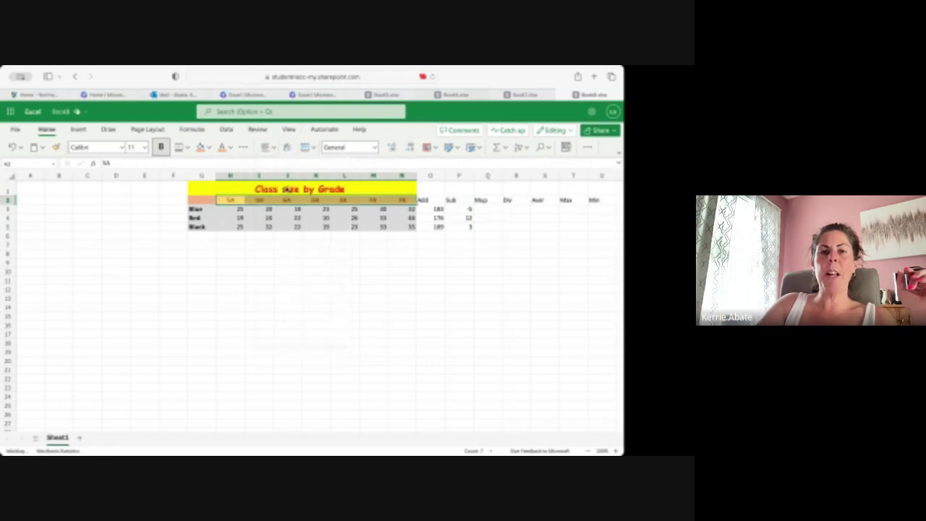
left_click(294, 253)
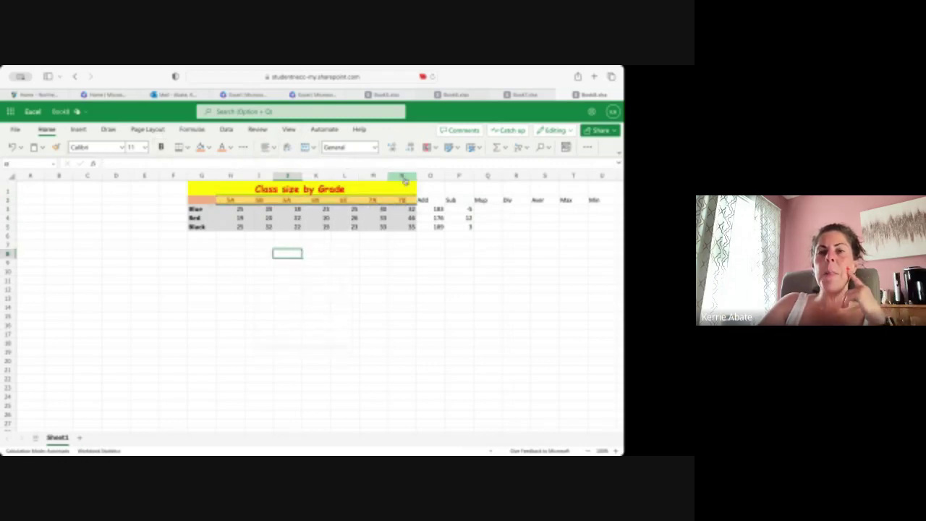
left_click(403, 176)
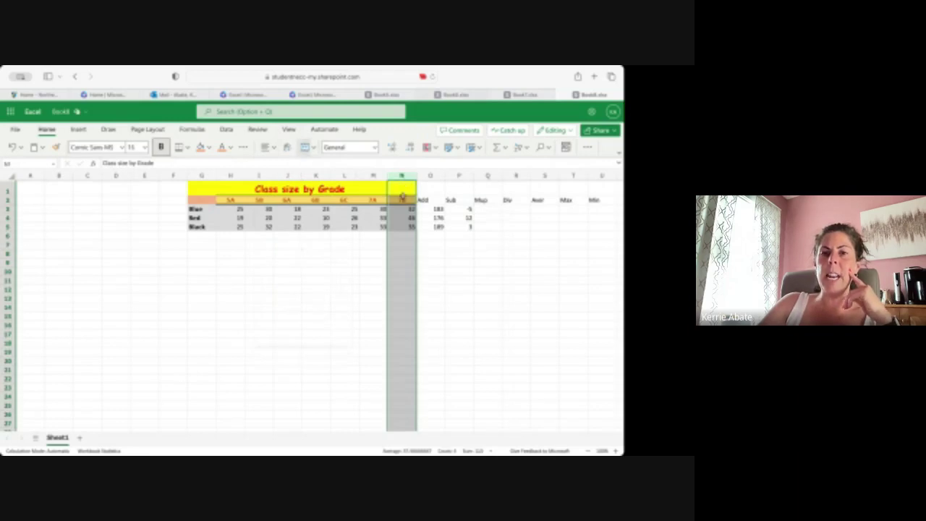
left_click(482, 210)
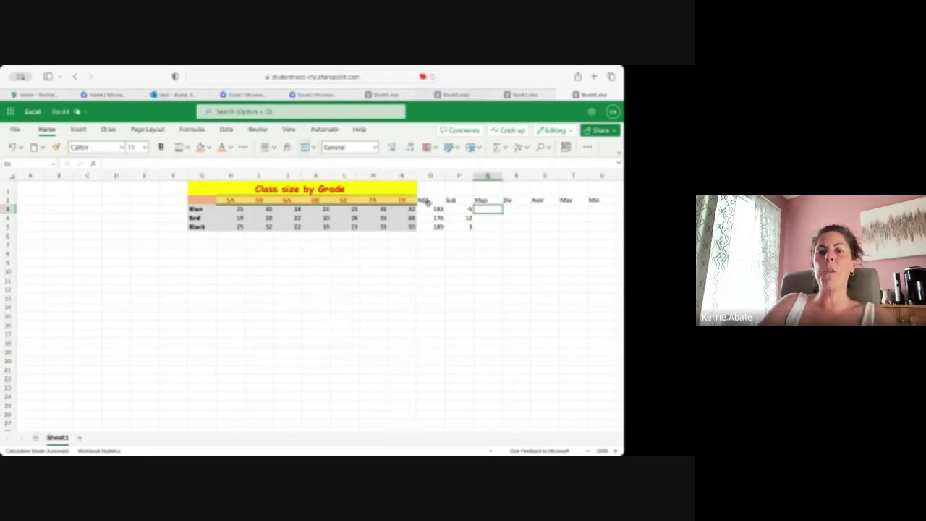
left_click(383, 208)
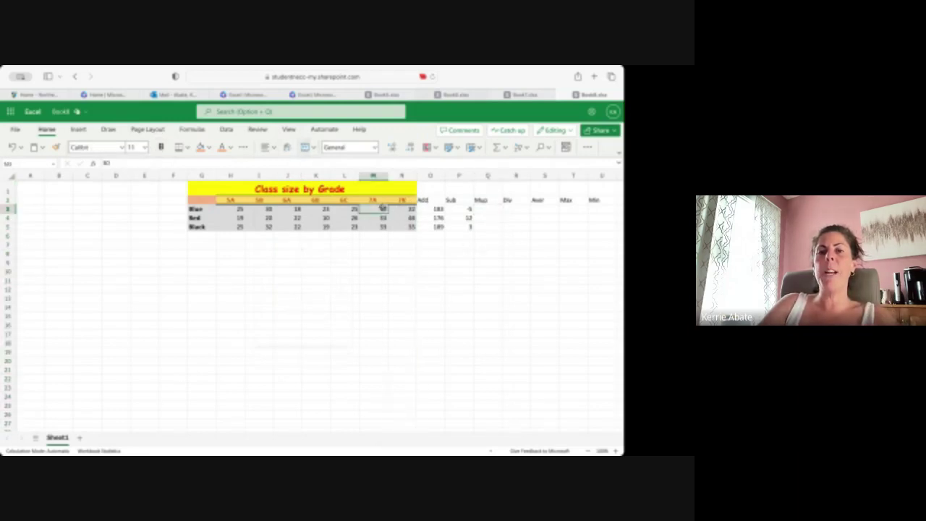
left_click(499, 150)
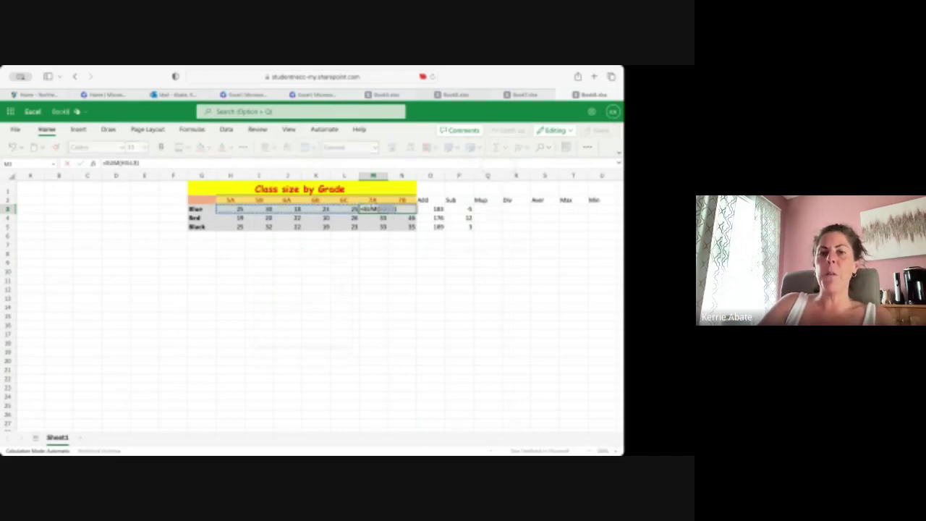
key("Return")
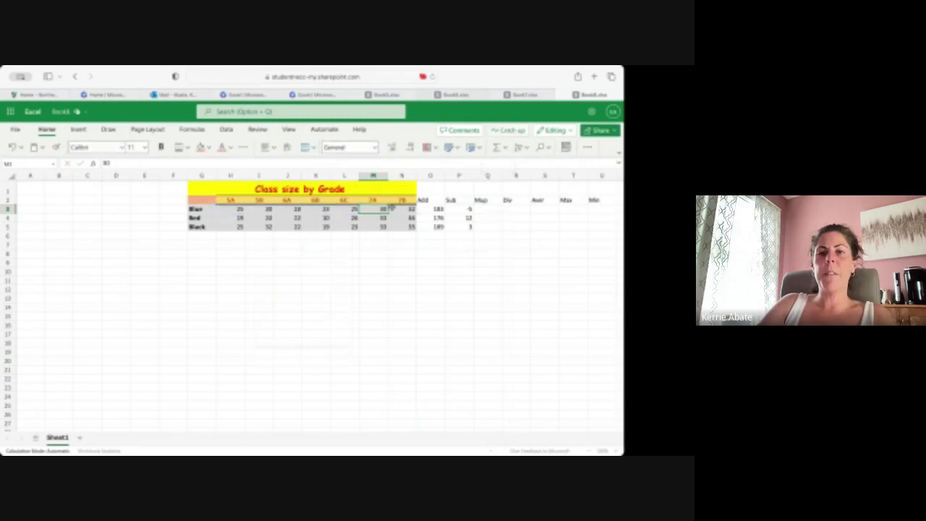
Step: Insert a Sum formula over M3:N3 in the Blue row's multiplication cell, Q3
left_click(489, 209)
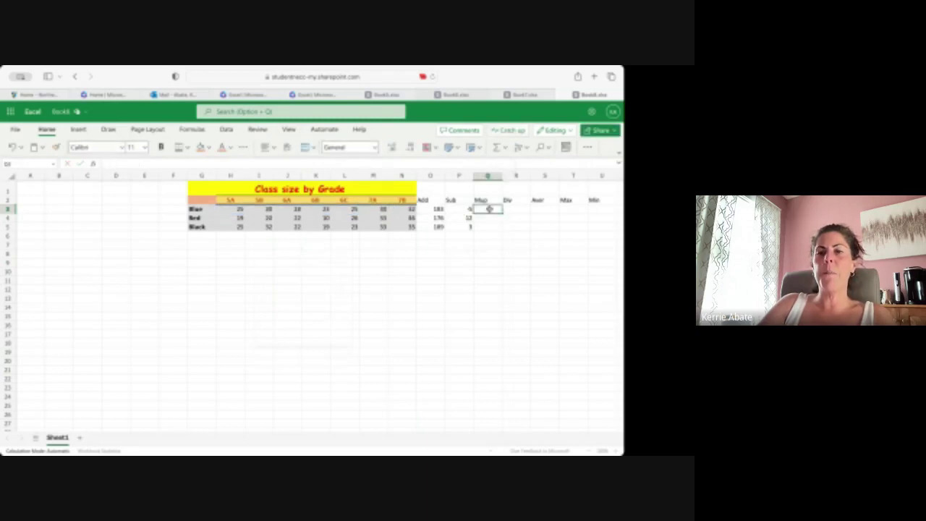
left_click(498, 148)
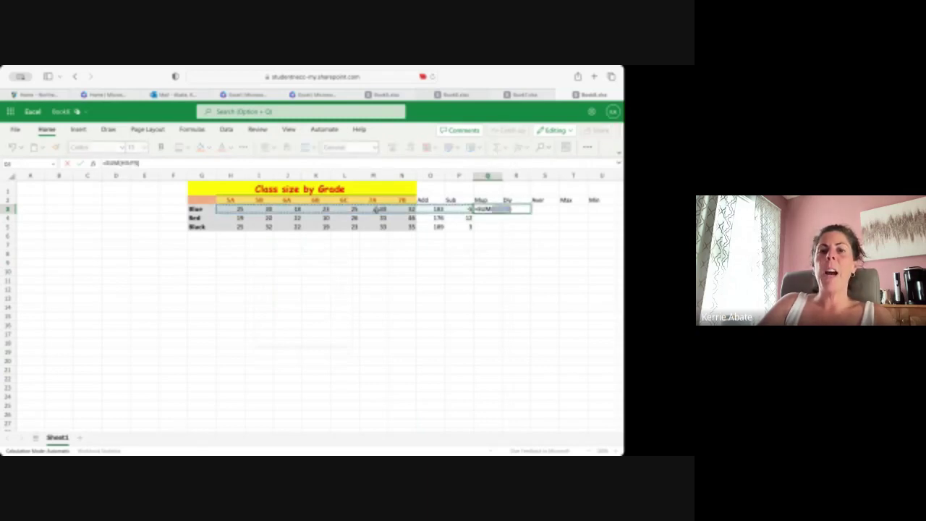
left_click_drag(381, 209, 411, 209)
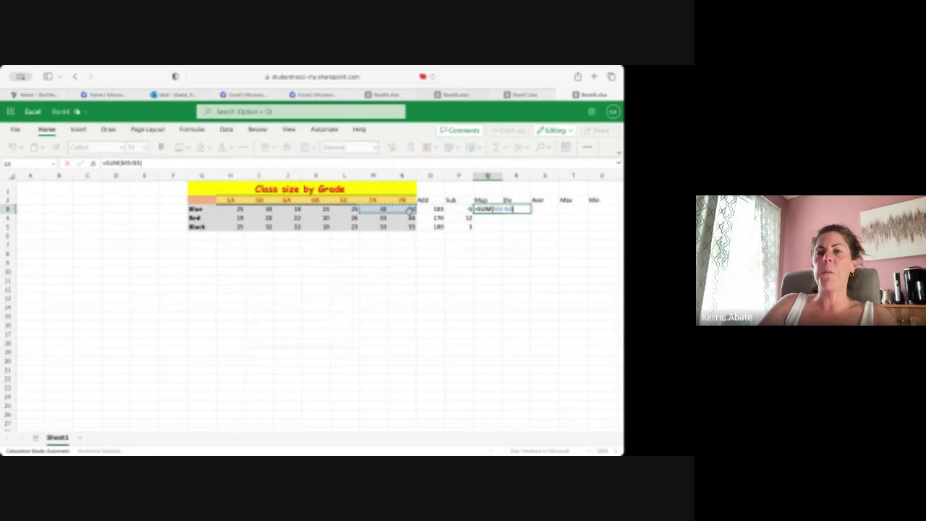
Step: Change the Q3 formula to the product =SUM(M3*N3) and fill it down through Q5
left_click(507, 211)
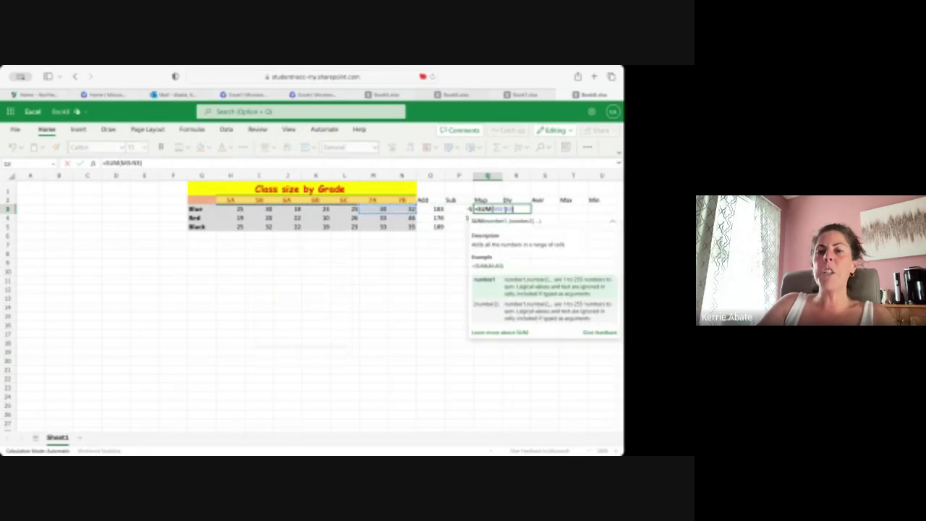
type(")")
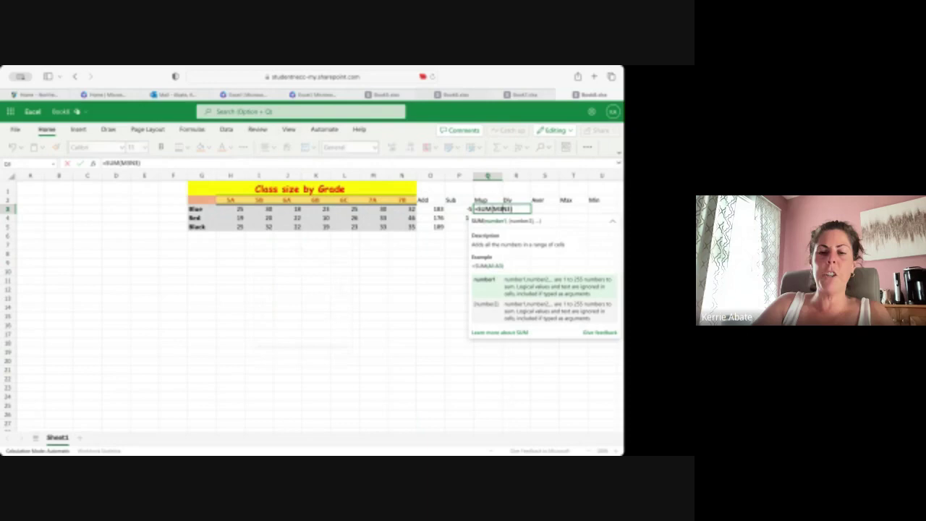
key("Left")
key("Left")
key("Left")
key("BackSpace")
type("*")
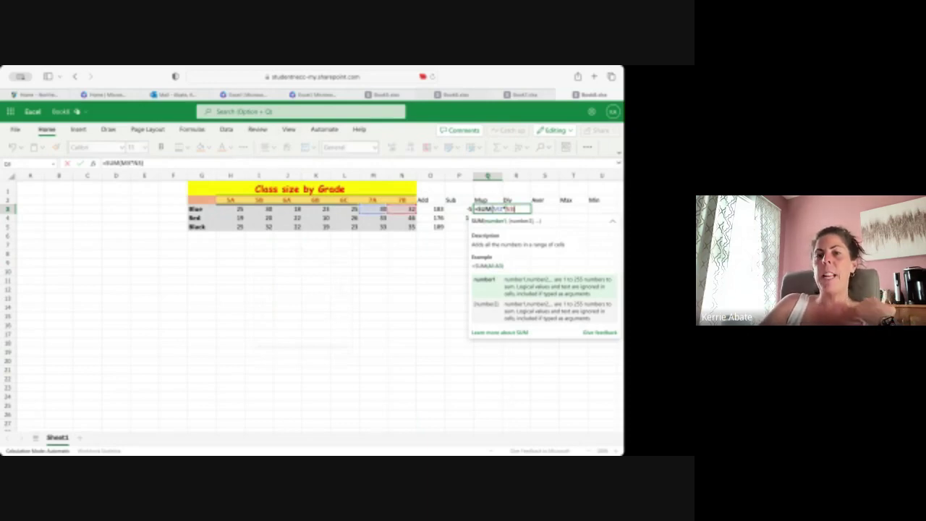
key("Return")
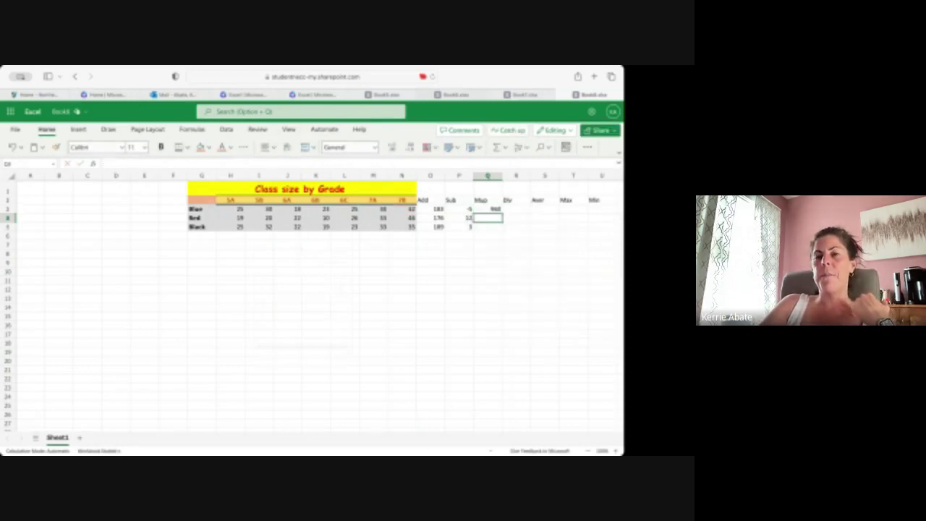
left_click(488, 209)
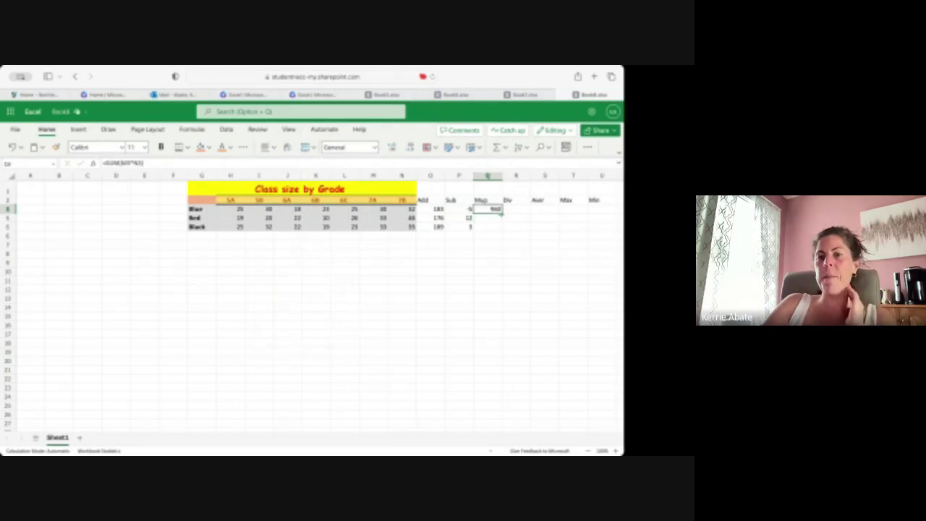
left_click_drag(502, 213, 501, 229)
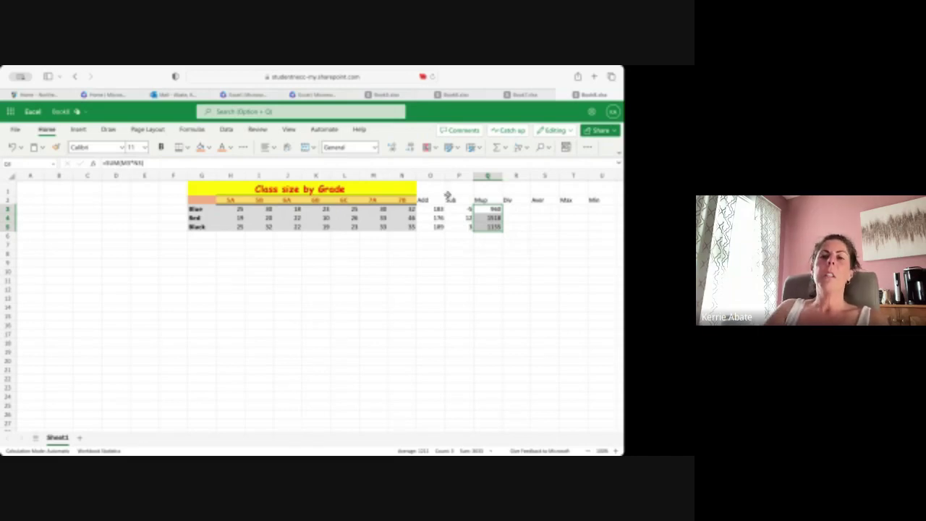
Step: Divide Blue's 5A by its 5B class size in R3 with =SUM(H3/I3) and fill the formula down through R5
left_click(520, 208)
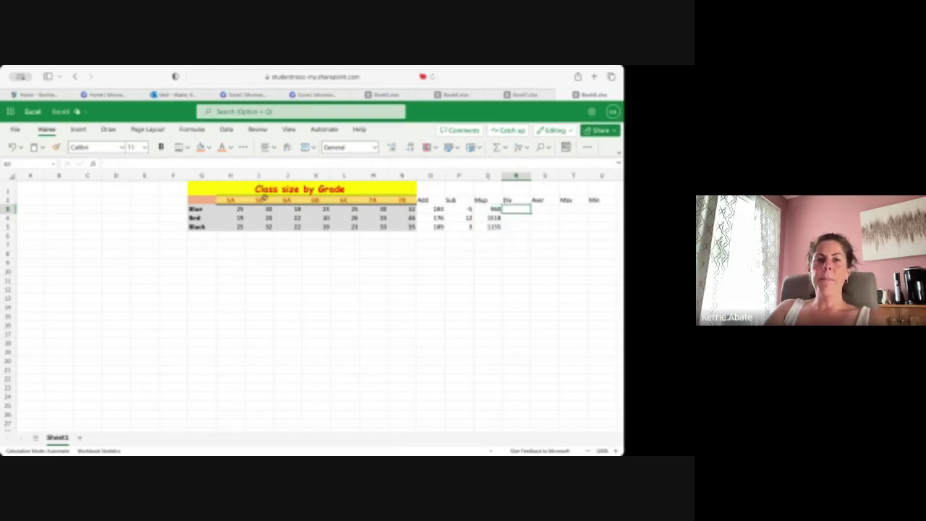
left_click(235, 210)
left_click_drag(235, 210, 255, 210)
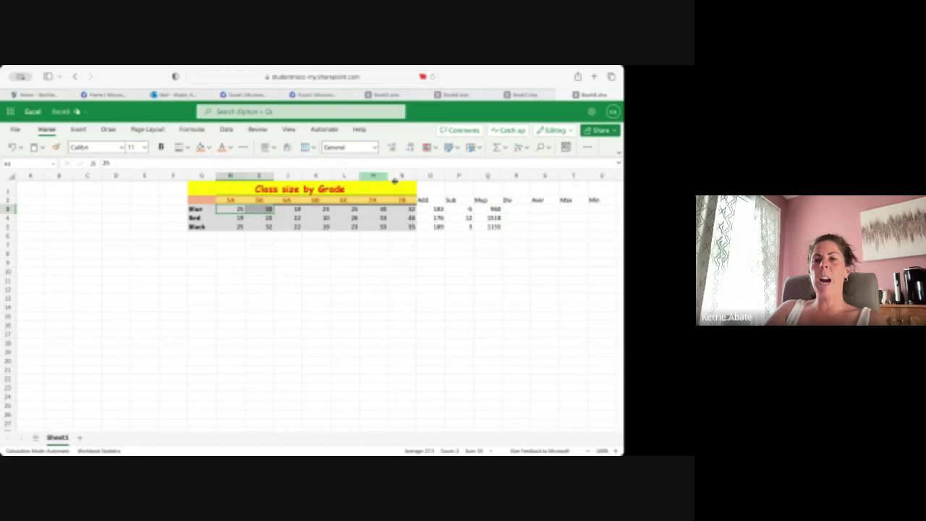
left_click(517, 209)
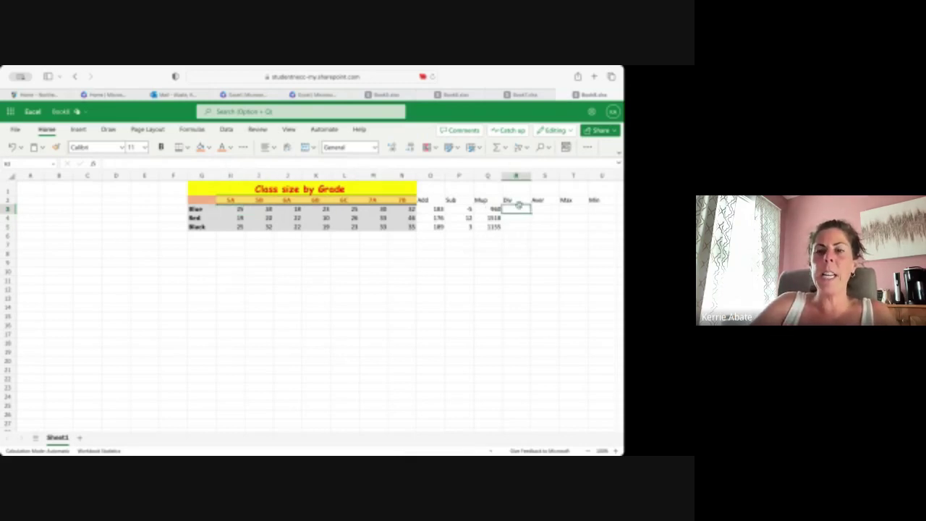
type("=sum")
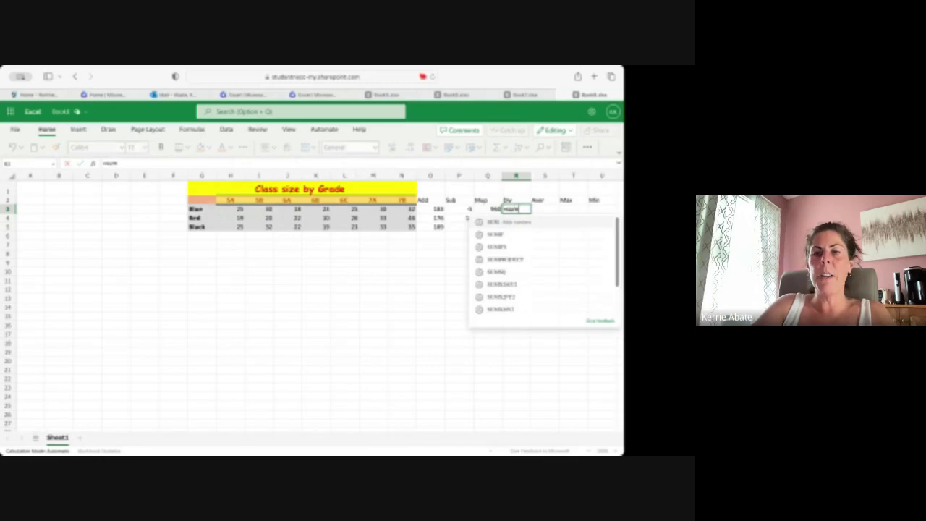
type("(")
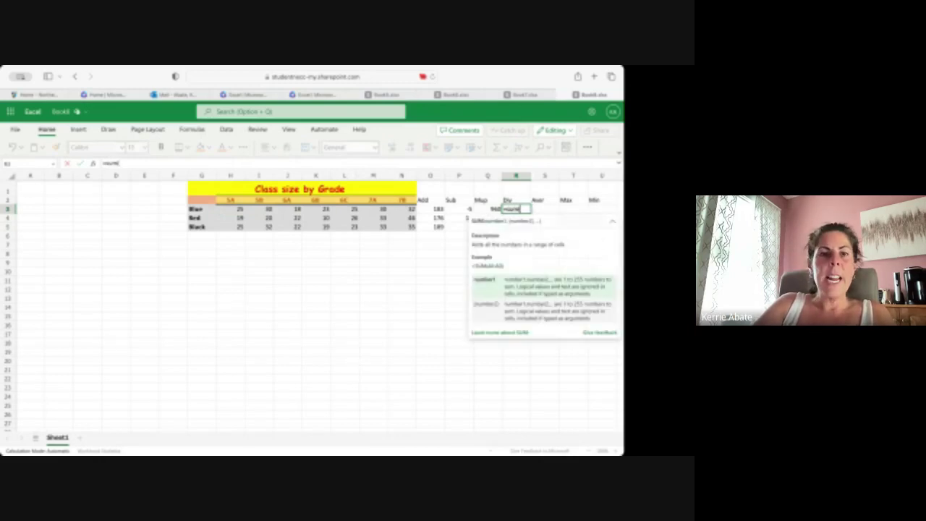
type("h")
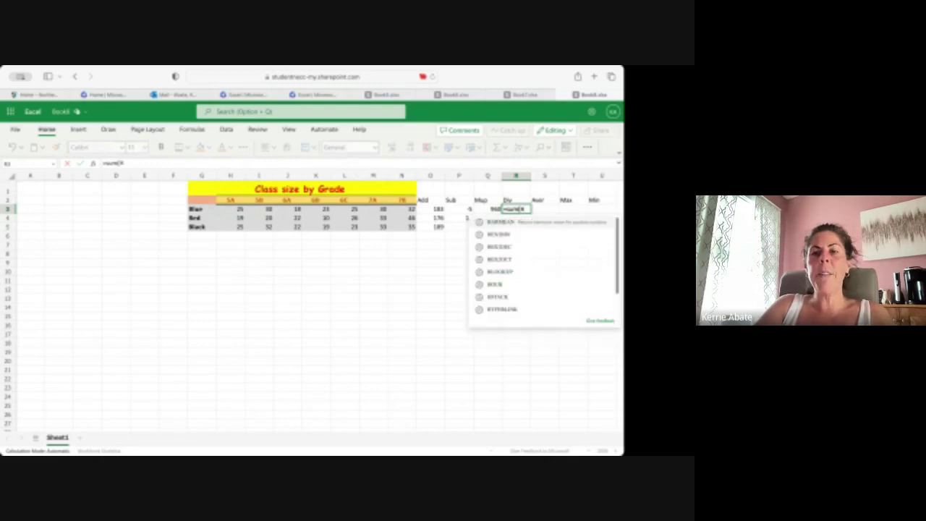
type("3")
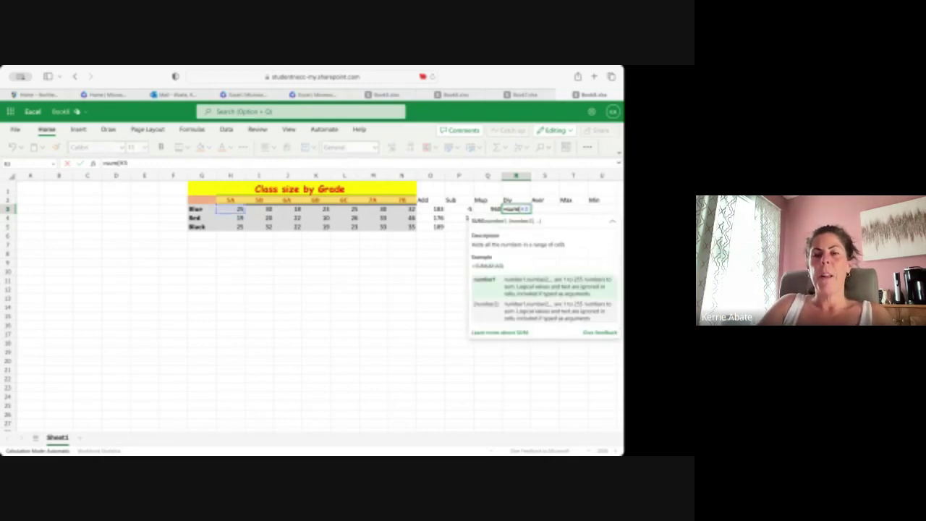
type(":")
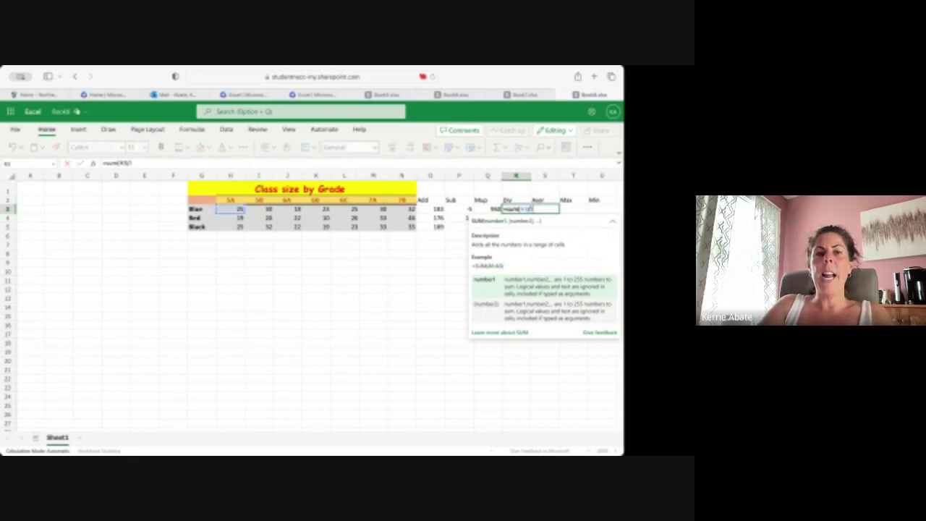
type("i3")
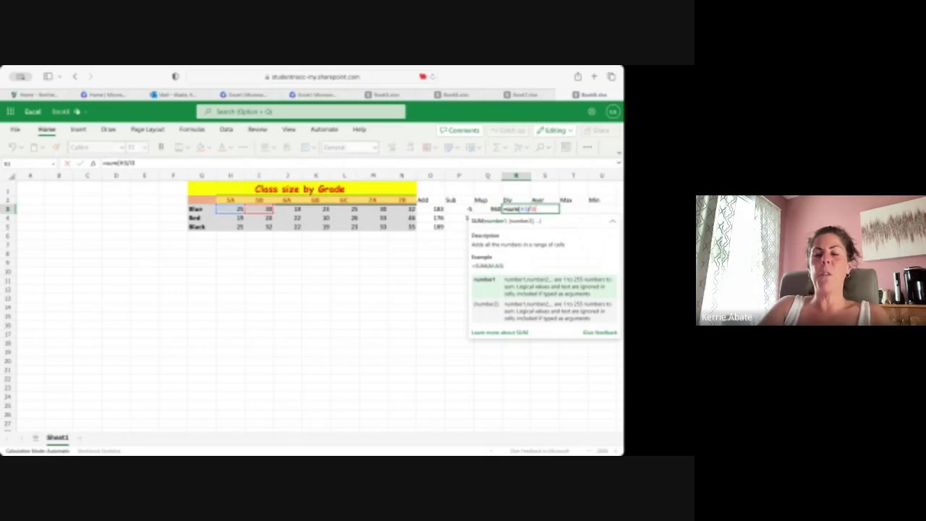
type(")")
key("Return")
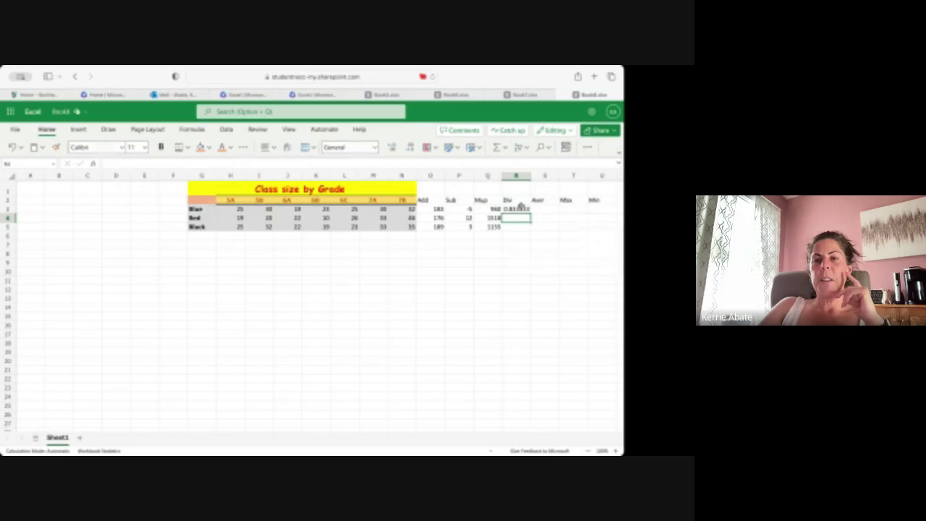
left_click(519, 209)
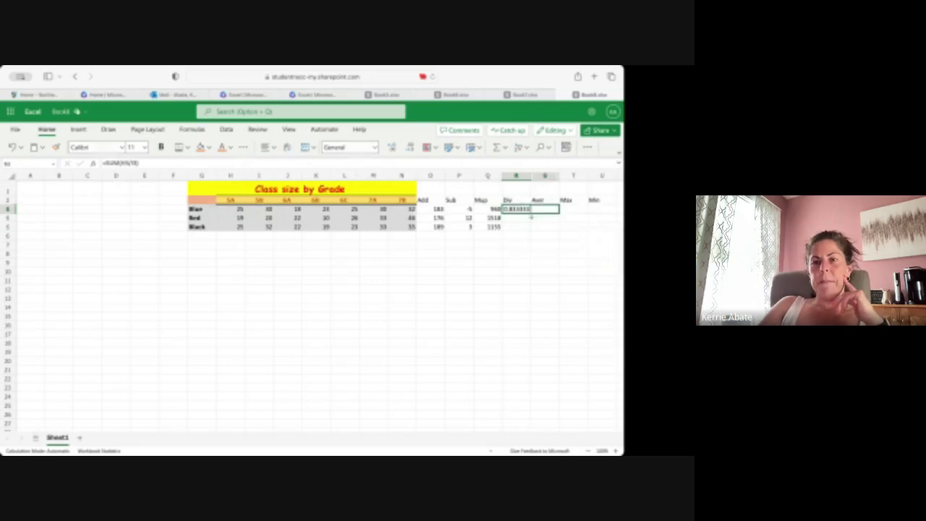
mouse_move(531, 212)
left_mouse_down()
mouse_move(532, 232)
mouse_move(528, 225)
left_mouse_up()
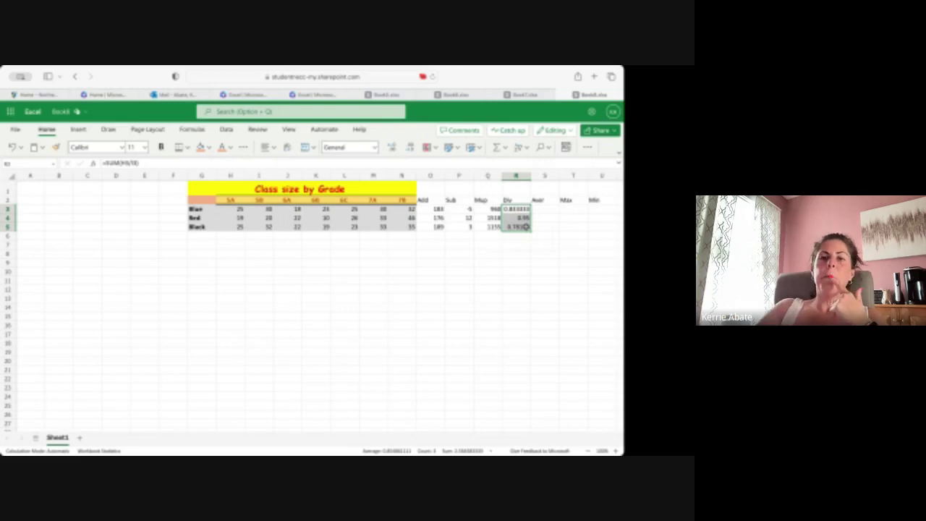
Step: Insert an Average formula over the Blue row's class sizes, H3:N3, in cell S3
left_click(545, 209)
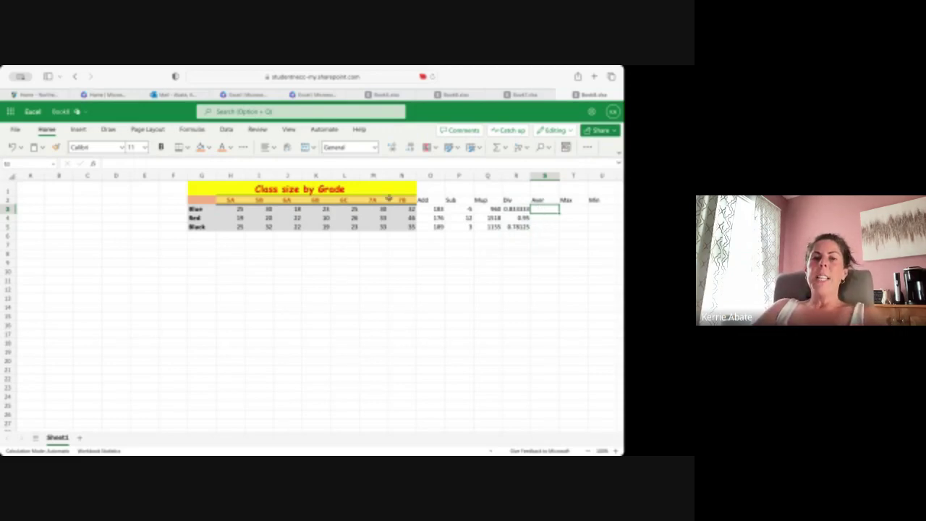
left_click_drag(239, 209, 402, 209)
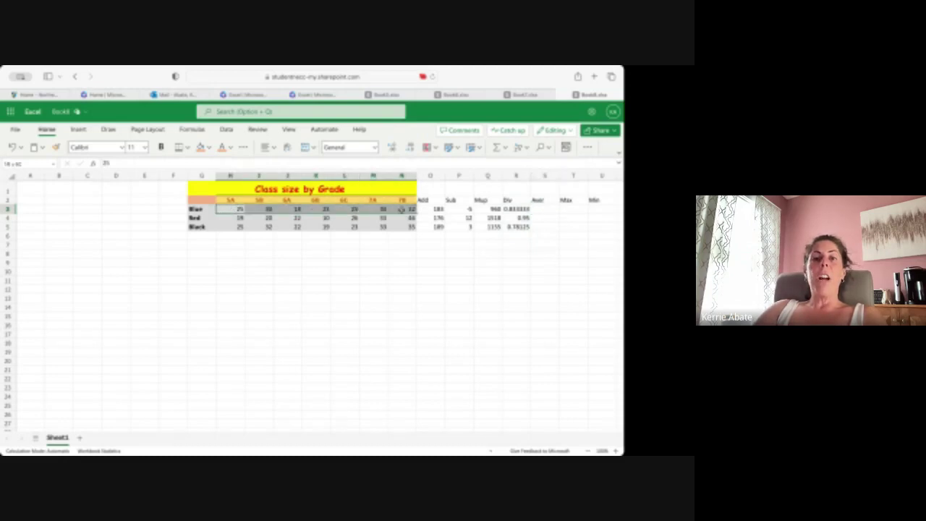
left_click(536, 208)
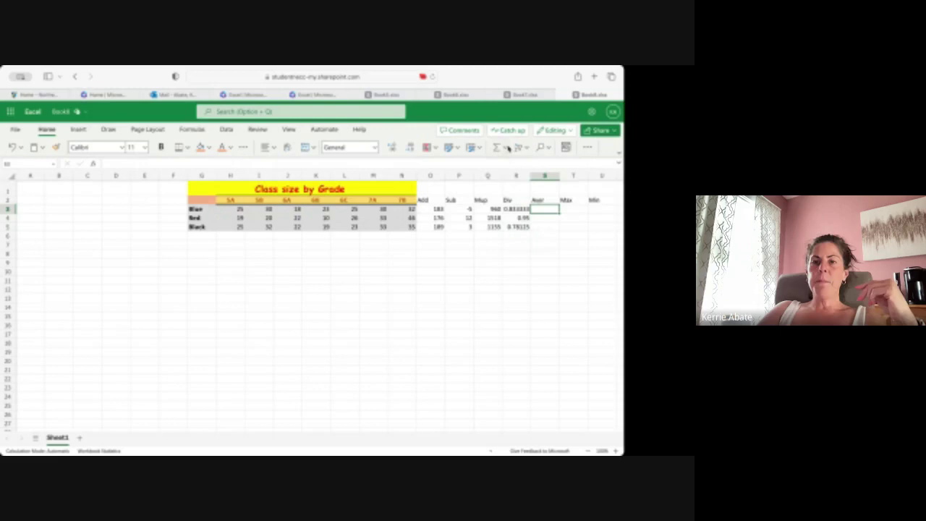
left_click(506, 147)
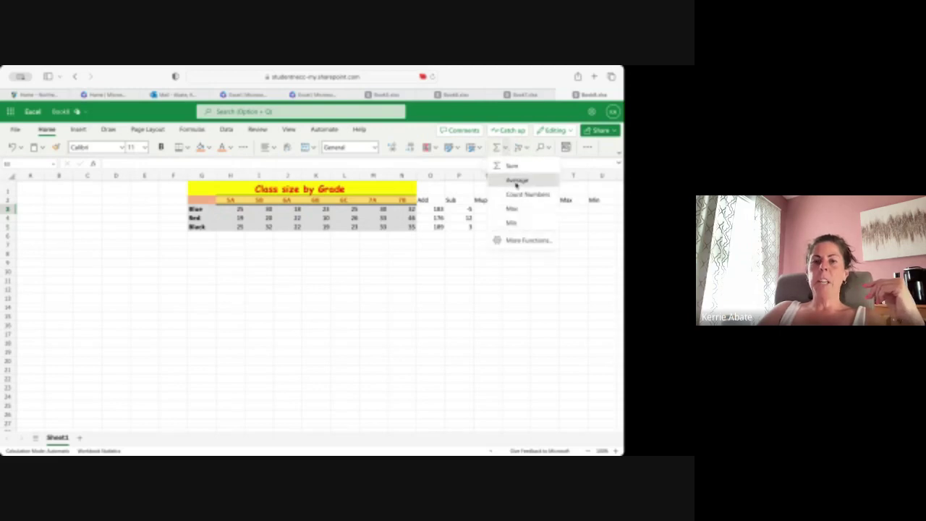
left_click(515, 182)
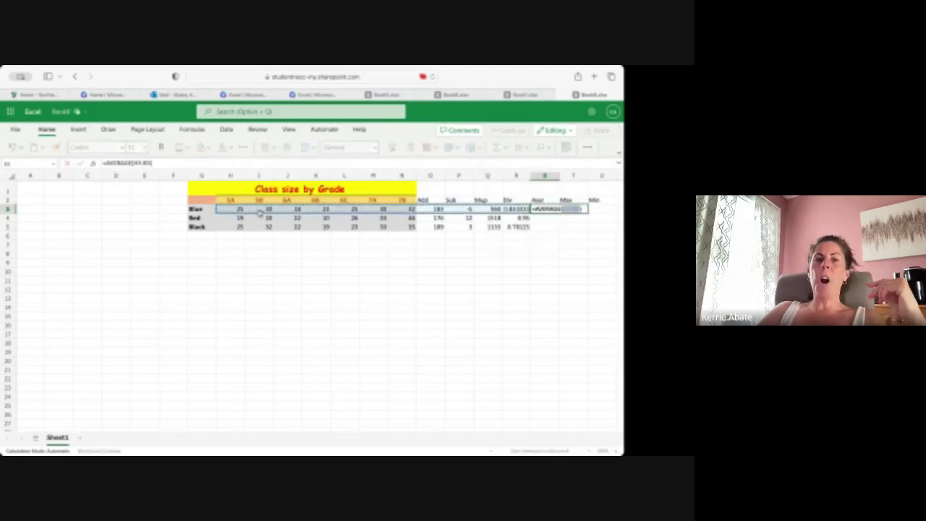
left_click_drag(230, 206, 402, 209)
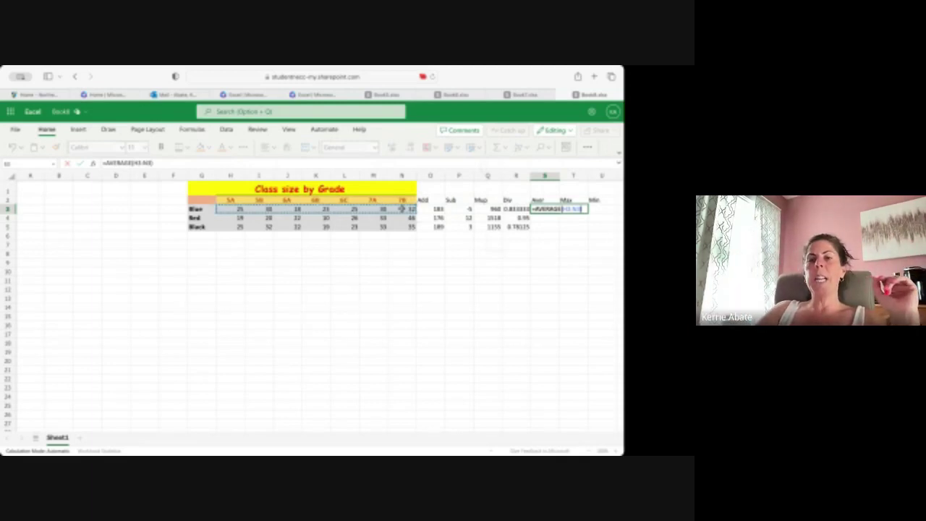
key("Return")
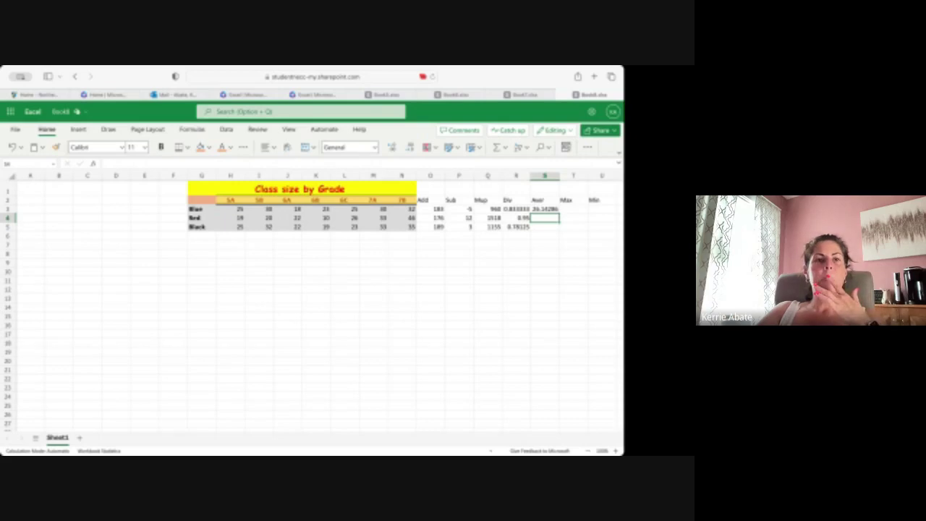
Step: Insert an Average formula over H4:N4 in the Red row's cell S4 and fill it down to S5
left_click(506, 148)
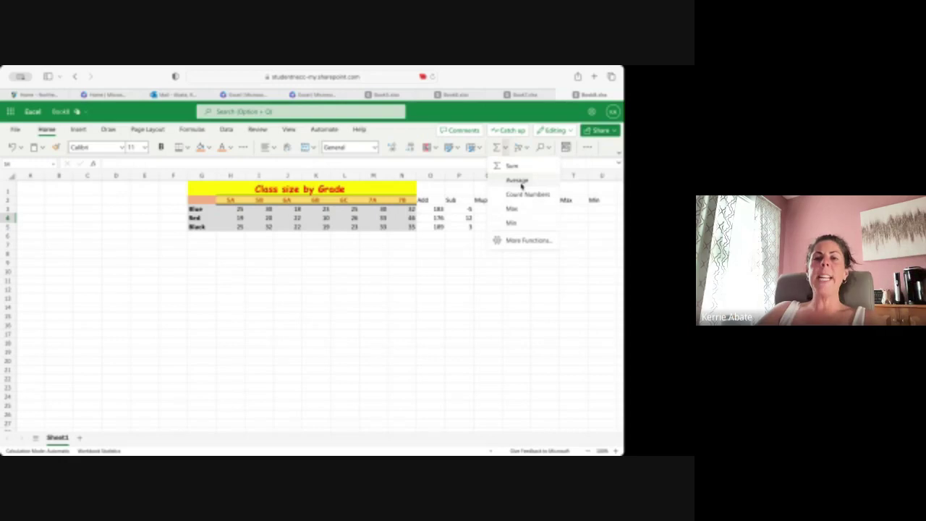
left_click(520, 181)
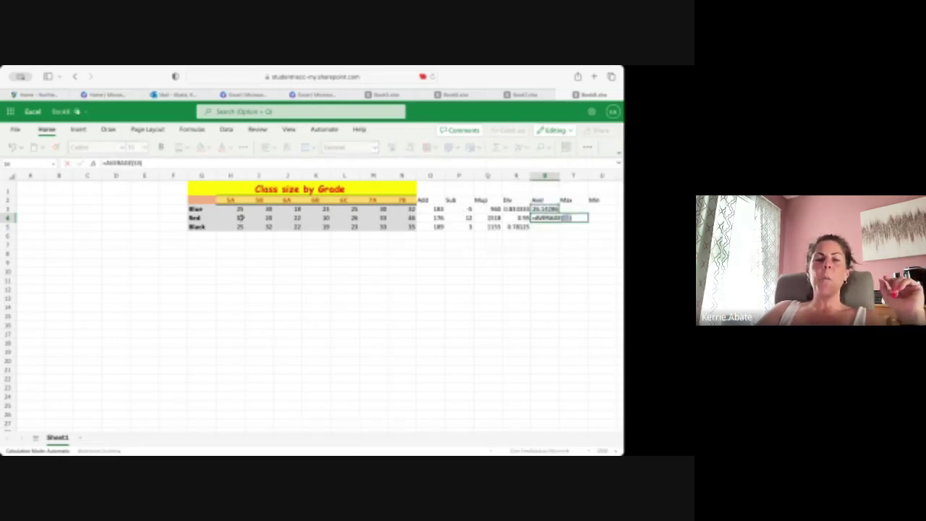
left_click_drag(243, 219, 409, 217)
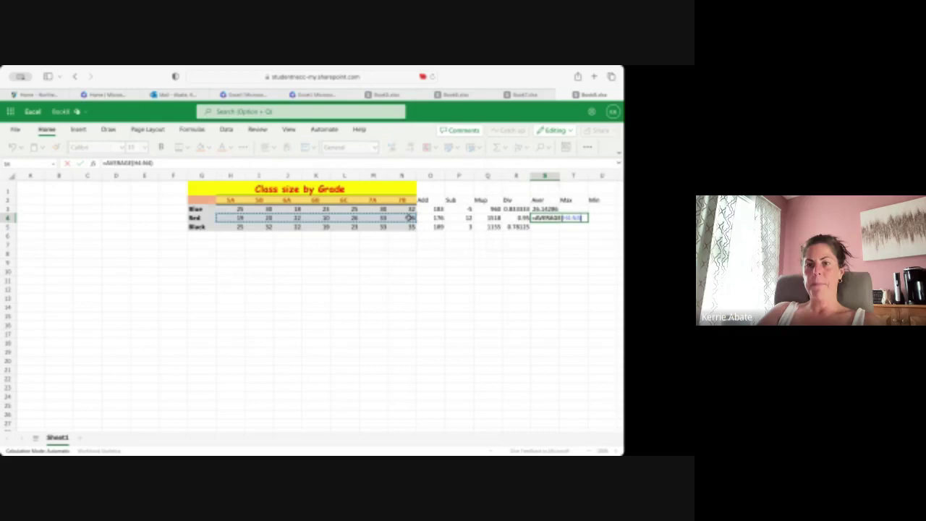
key("Return")
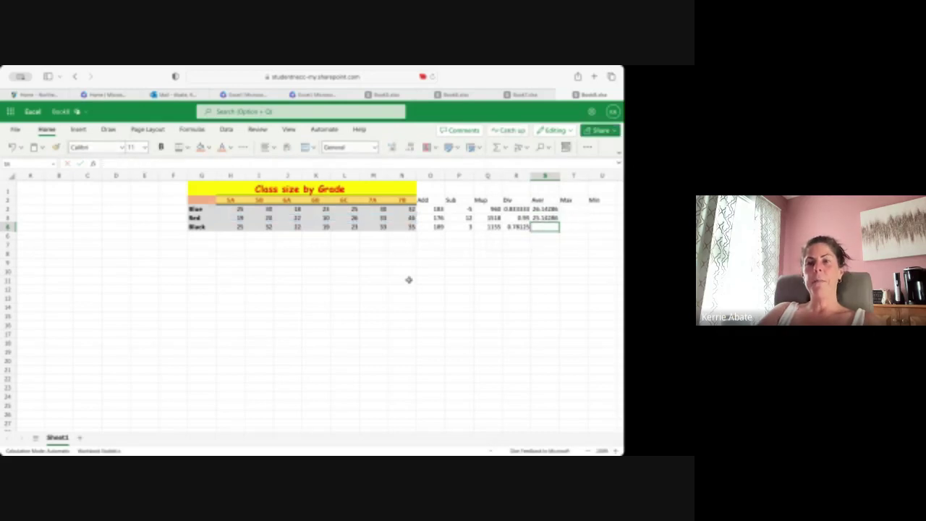
left_click(553, 219)
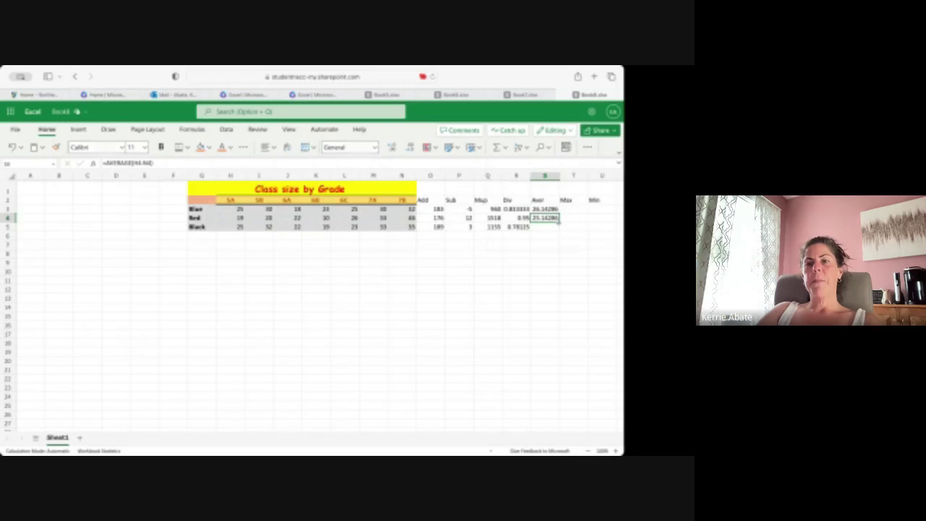
left_click_drag(558, 223, 560, 238)
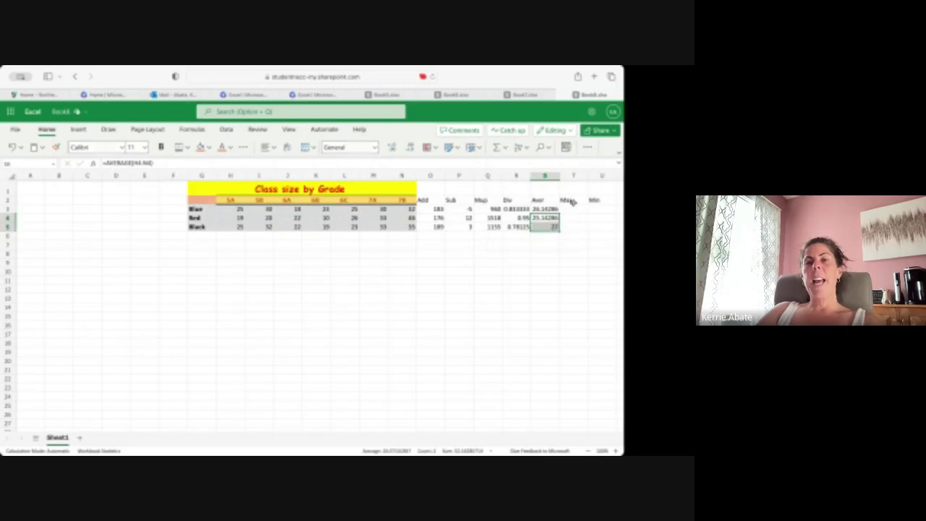
Step: Insert a Max formula over H3:N3 in the Blue row's cell T3 and fill it down through T5
left_click(574, 207)
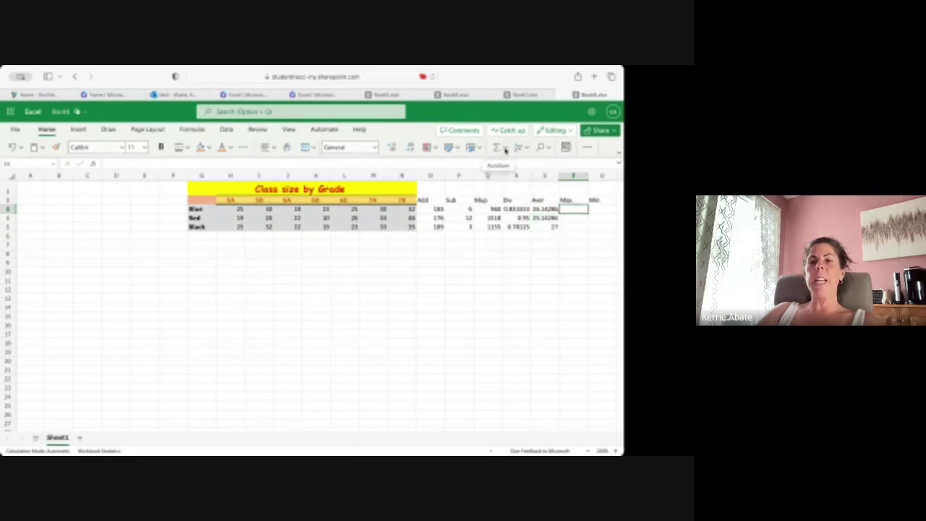
left_click(504, 148)
left_click(528, 213)
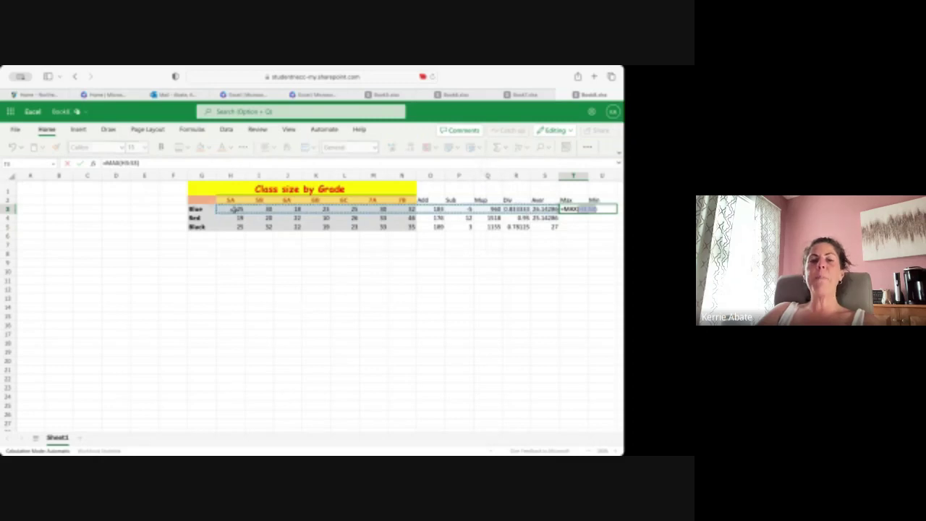
left_click_drag(232, 208, 410, 207)
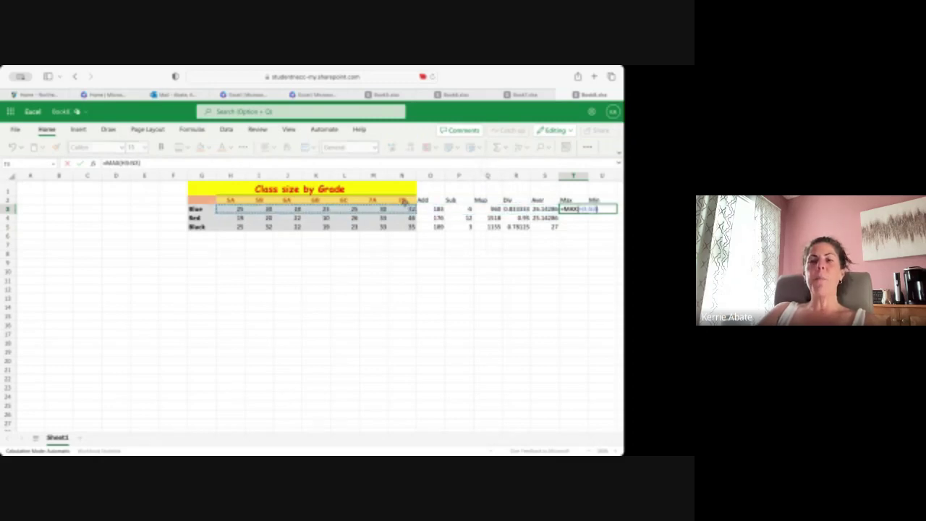
key("Return")
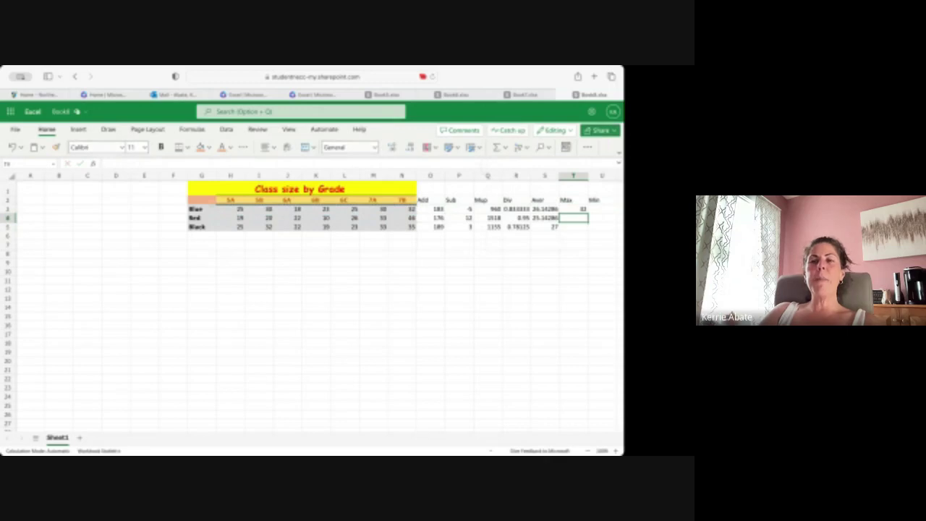
left_click(579, 209)
left_click_drag(588, 212, 590, 233)
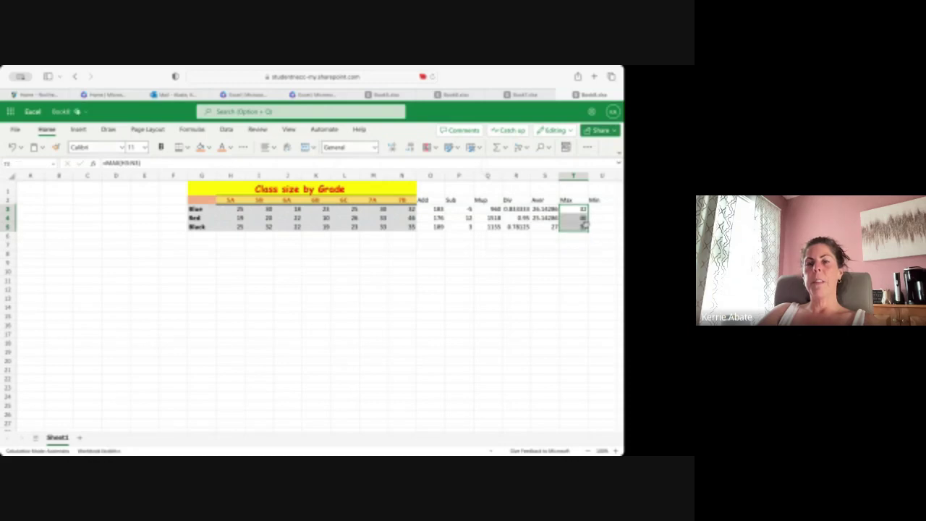
Step: Try a Min formula over H3:T3 in the Blue row's Min cell, U3
left_click(600, 208)
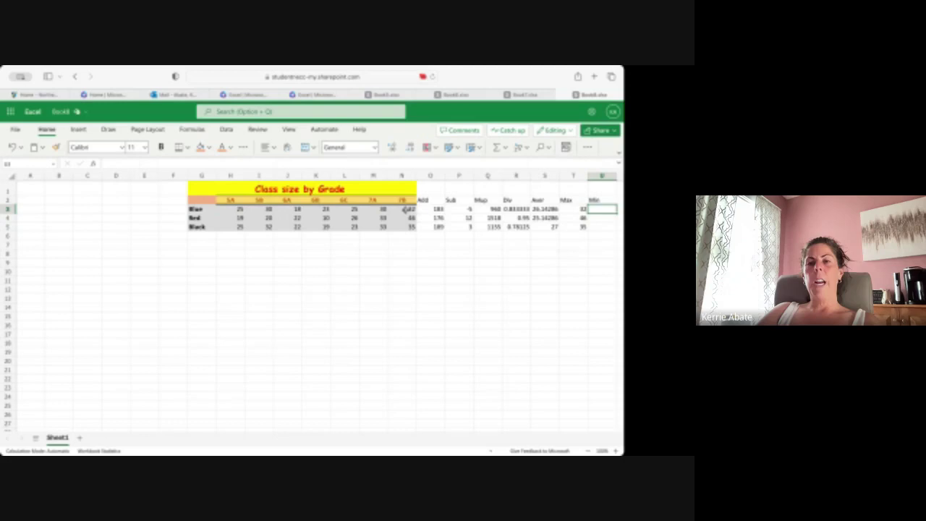
left_click_drag(243, 210, 407, 210)
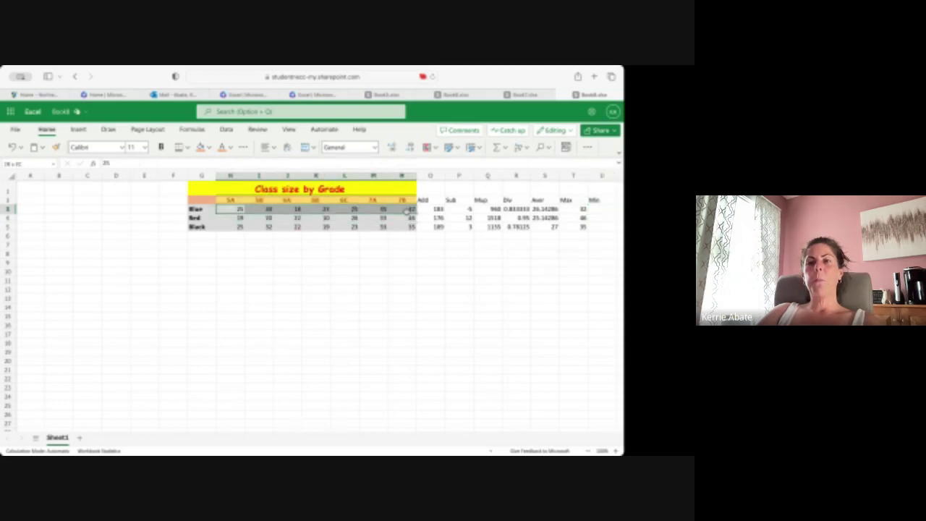
left_click(601, 208)
left_click(505, 147)
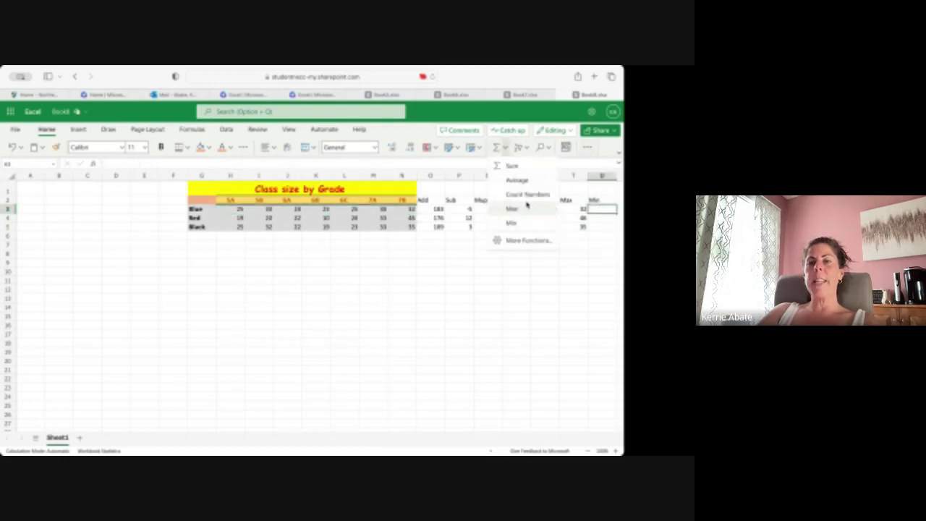
left_click(521, 221)
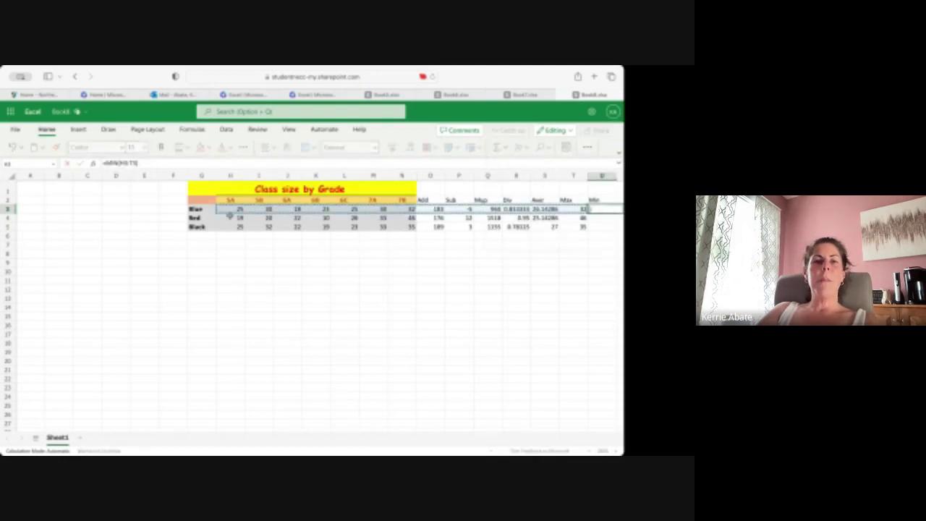
left_click_drag(225, 209, 335, 209)
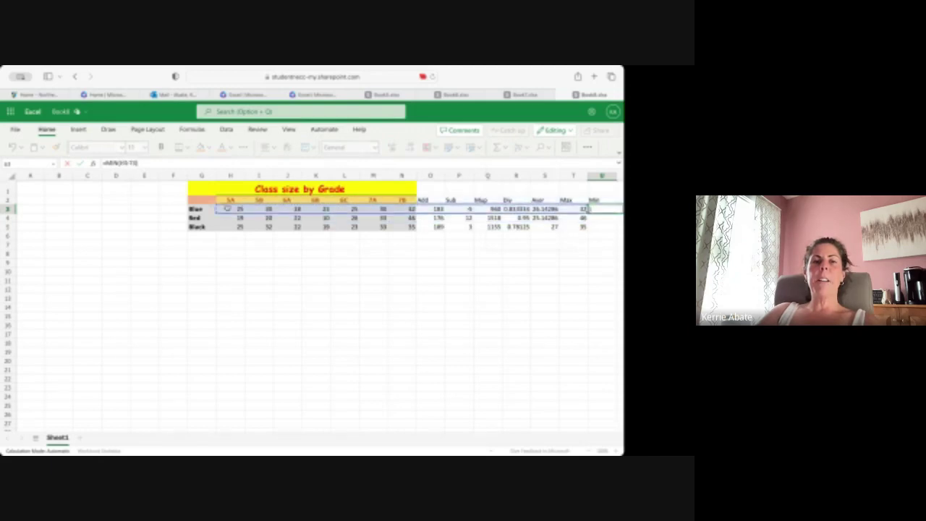
key("Return")
left_click(226, 209)
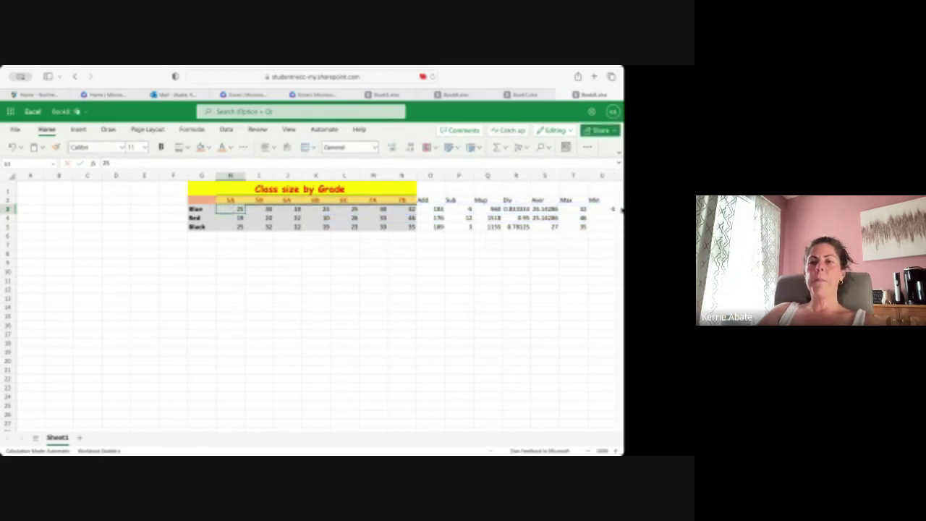
Step: Replace the formula in U3 with a Sum over H3:N3
left_click(601, 209)
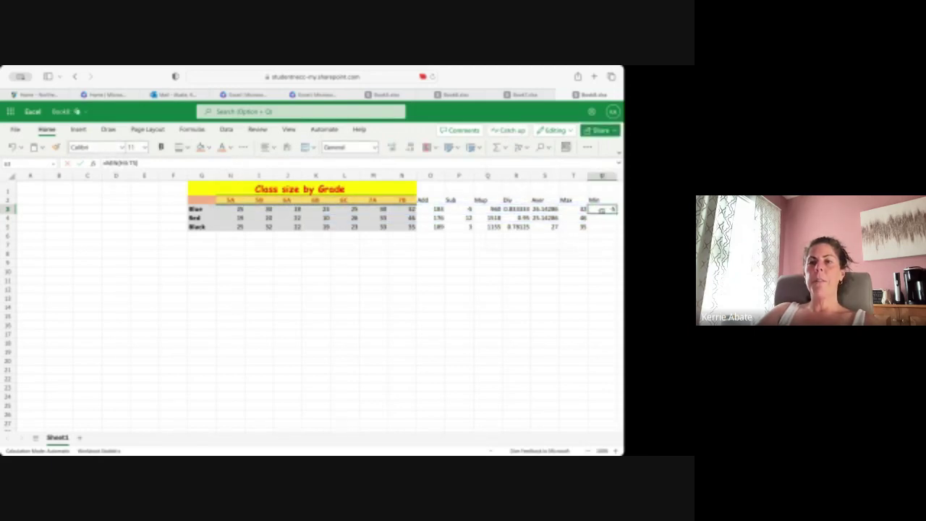
left_click(499, 148)
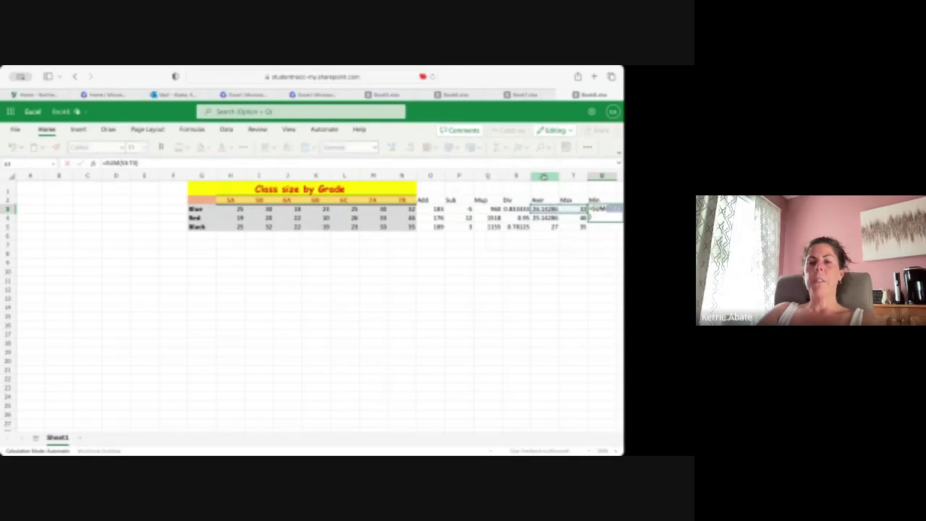
left_click_drag(249, 212, 397, 209)
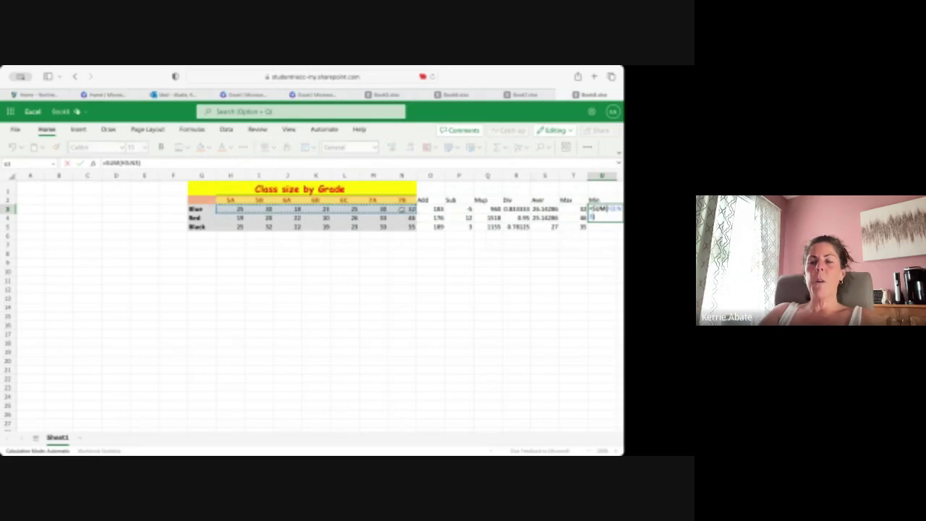
key("Return")
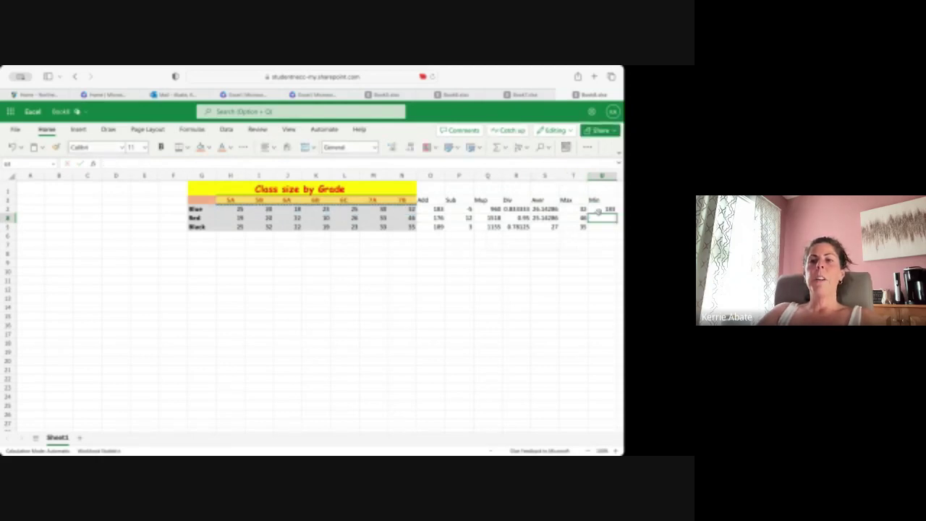
Step: Replace the U3 formula with a Min over H3:N3 and fill it down through U5
left_click(600, 209)
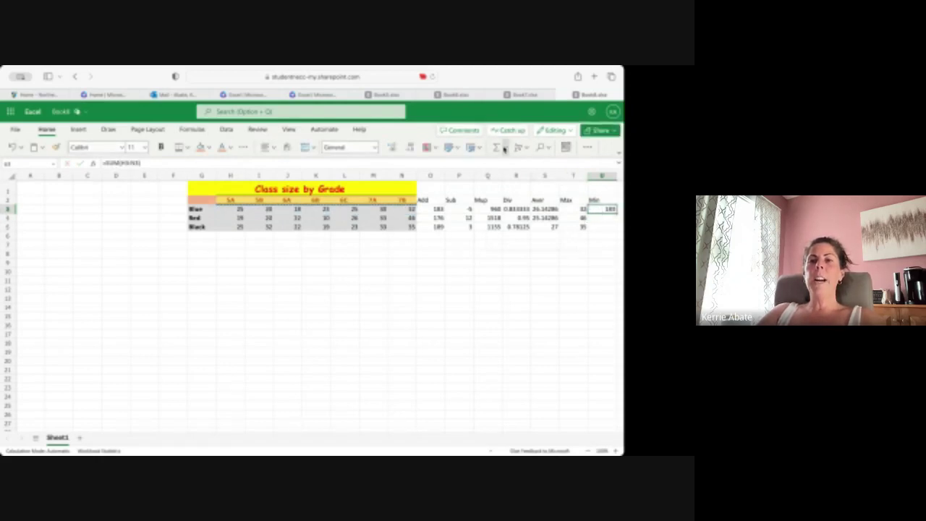
left_click(505, 148)
left_click(511, 223)
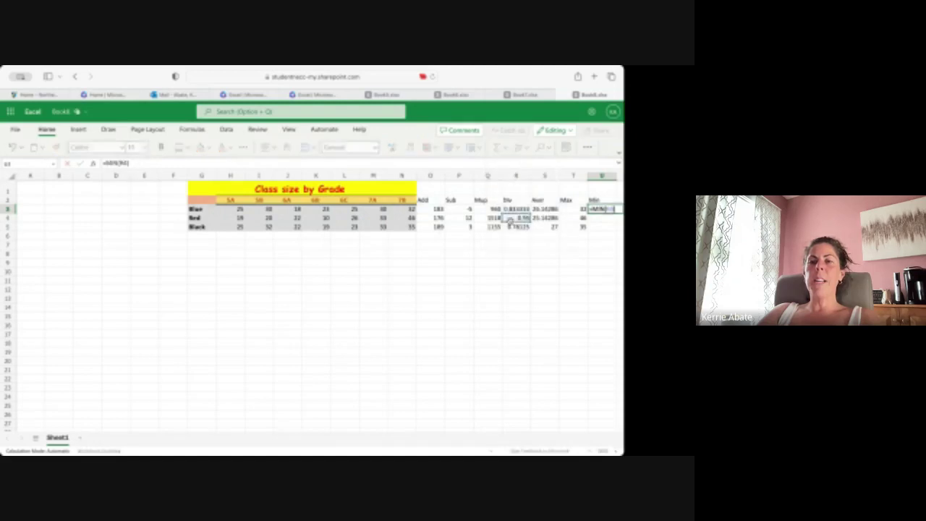
left_click(236, 210)
left_click_drag(236, 209, 392, 211)
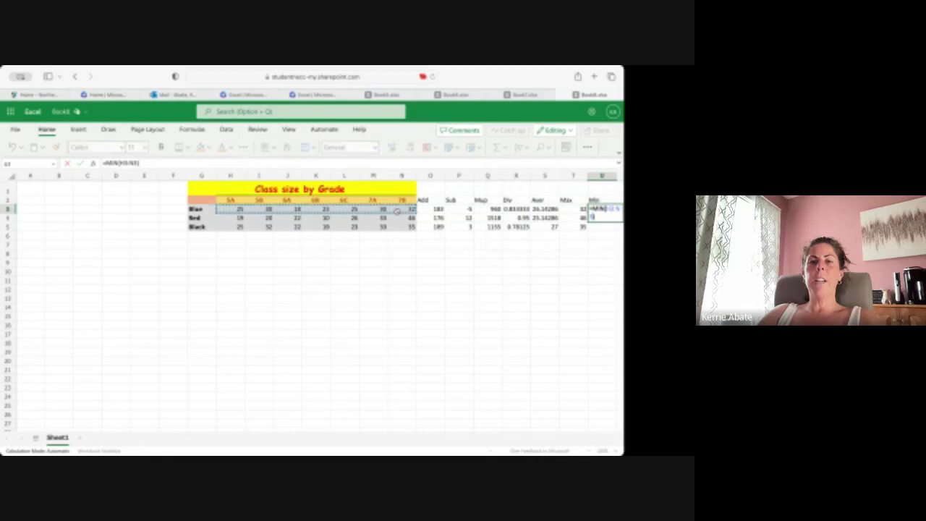
key("Return")
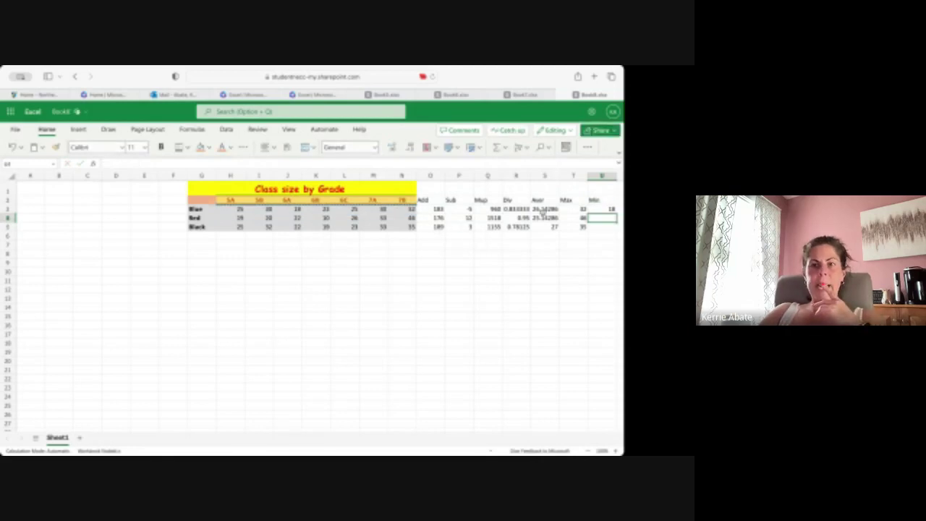
left_click(604, 211)
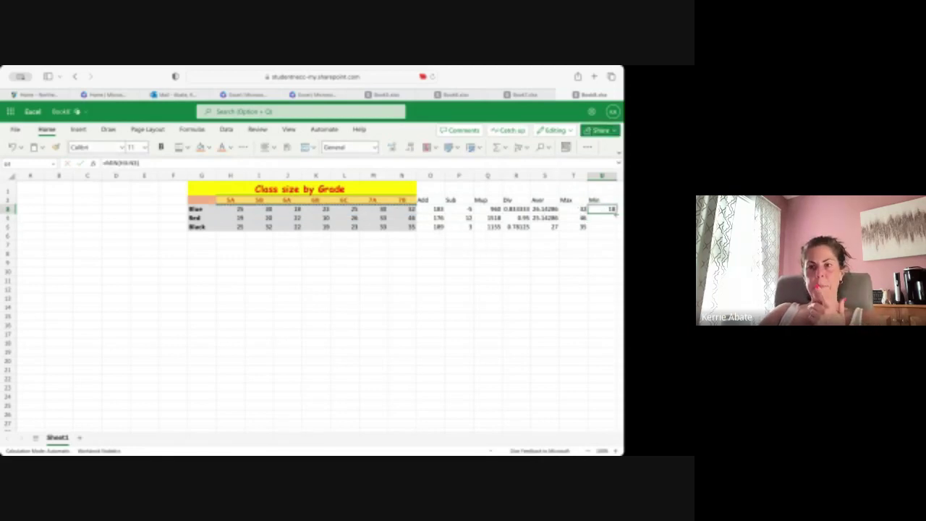
left_click_drag(615, 212, 620, 238)
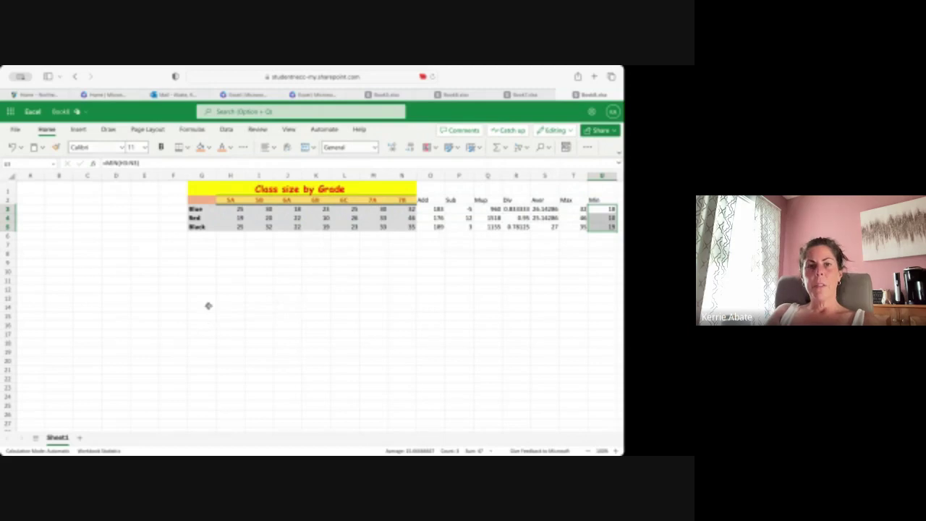
Step: Insert a pie chart from the class-size data in G2:N5 and move it below the table, starting around row 10
left_click(204, 200)
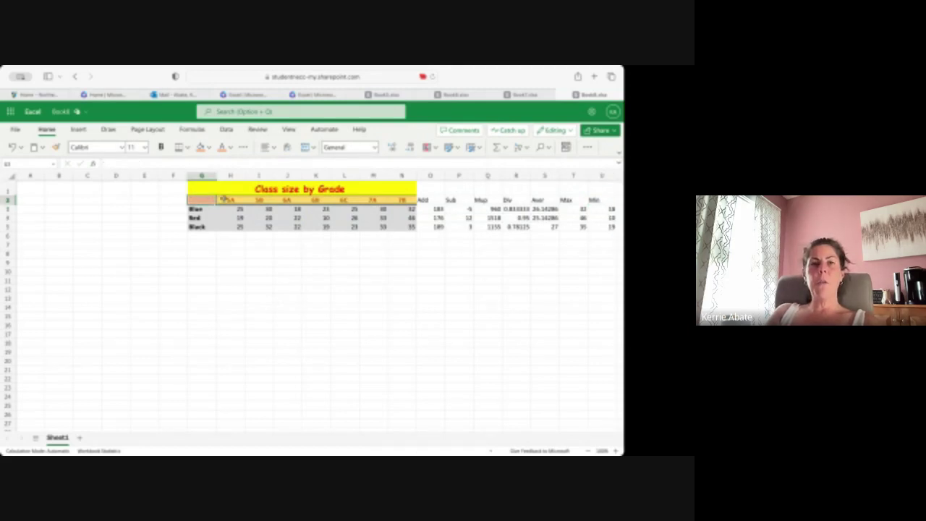
left_click_drag(225, 199, 398, 230)
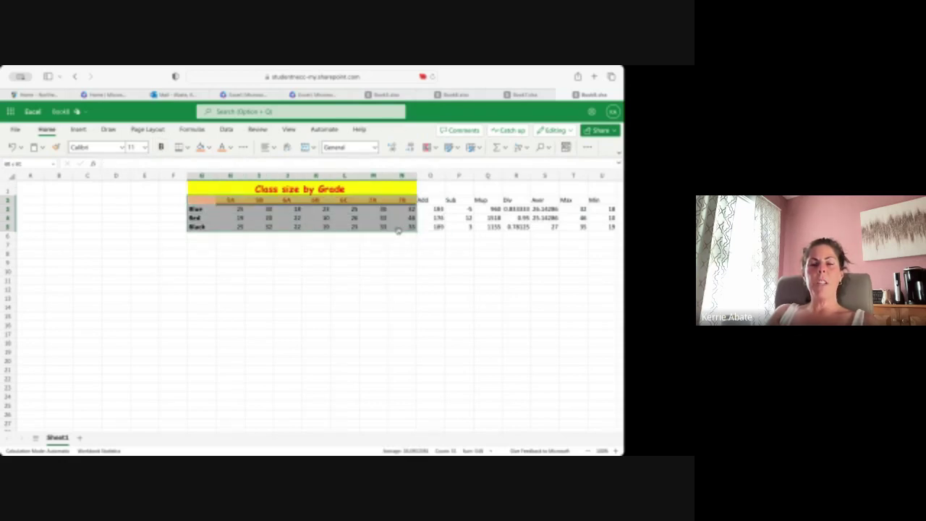
left_click(79, 128)
left_click(343, 149)
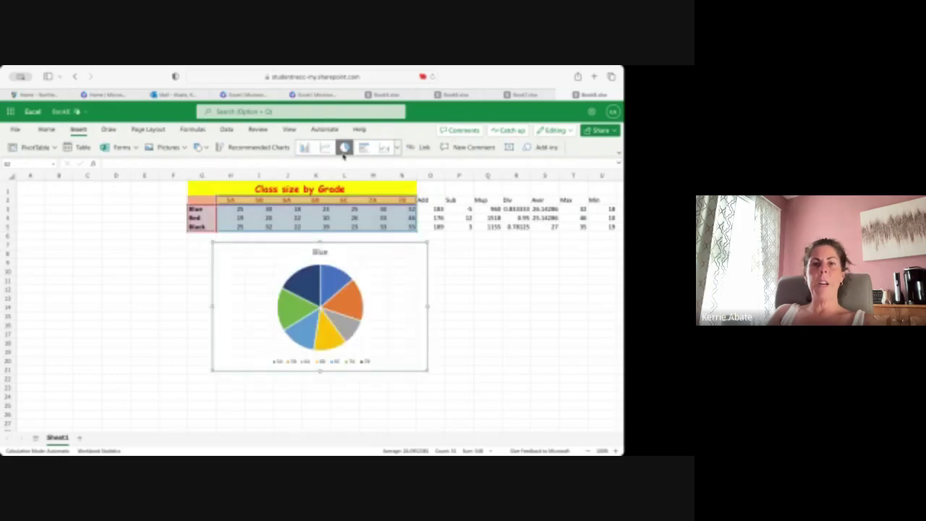
left_click_drag(255, 295, 227, 323)
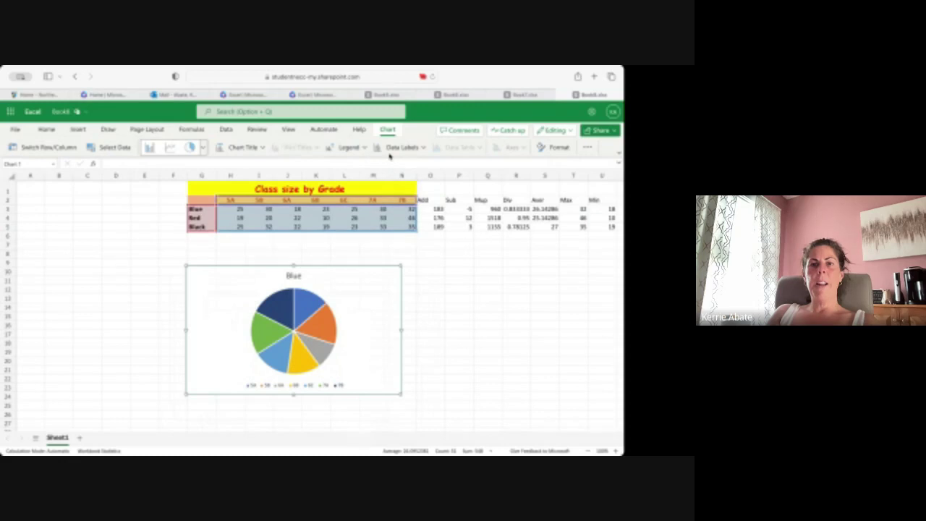
Step: Try different title placements on the pie chart, including Above Chart, and delete the Blue title
left_click(243, 148)
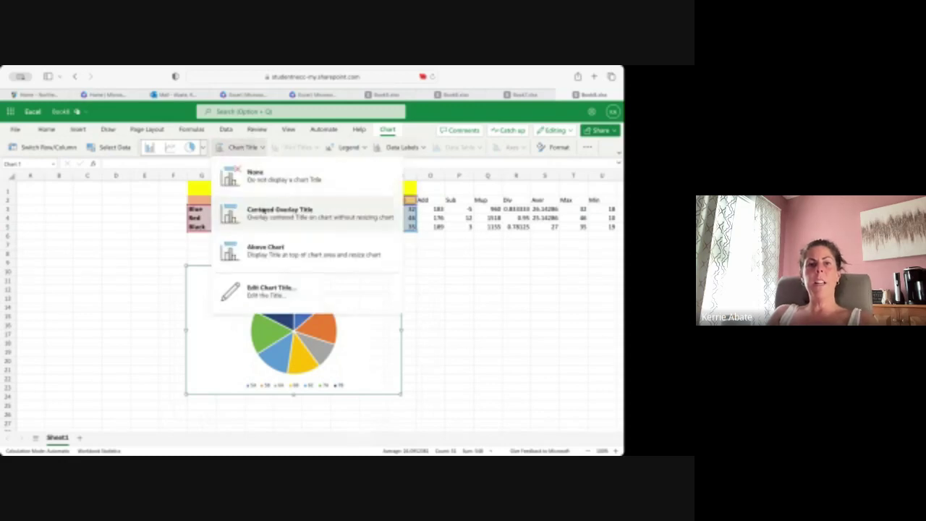
left_click(262, 233)
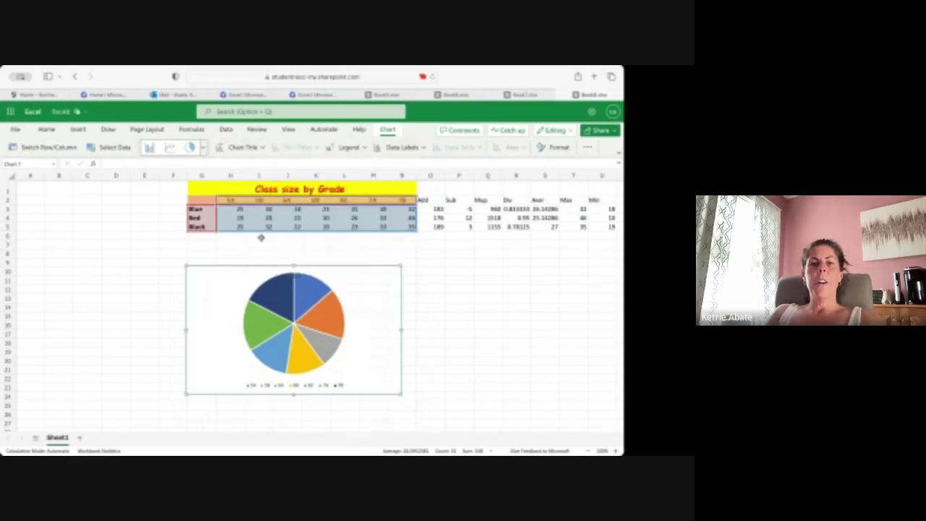
left_click(246, 148)
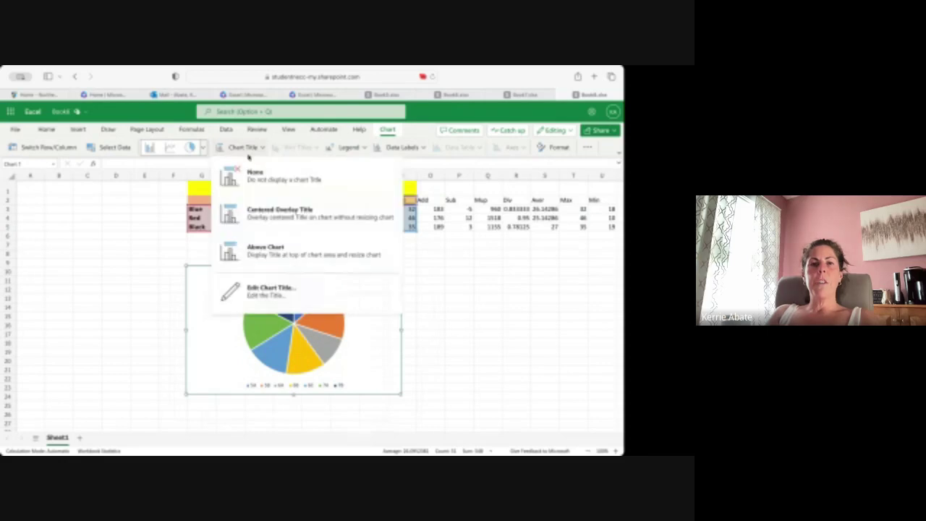
left_click(263, 253)
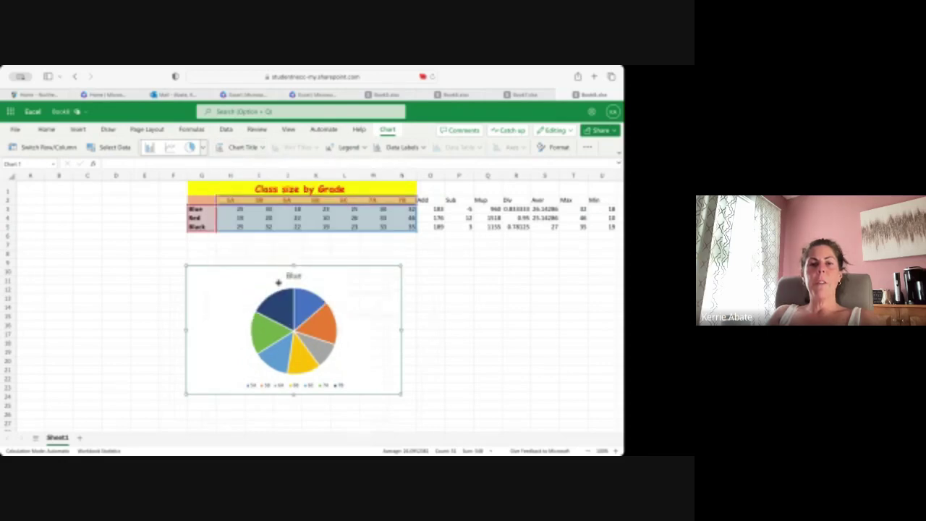
left_click(292, 276)
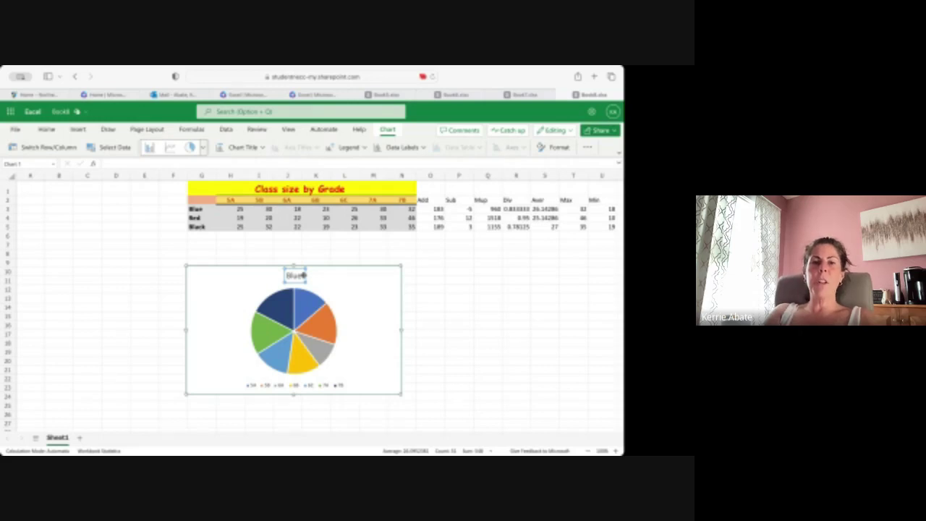
key("Delete")
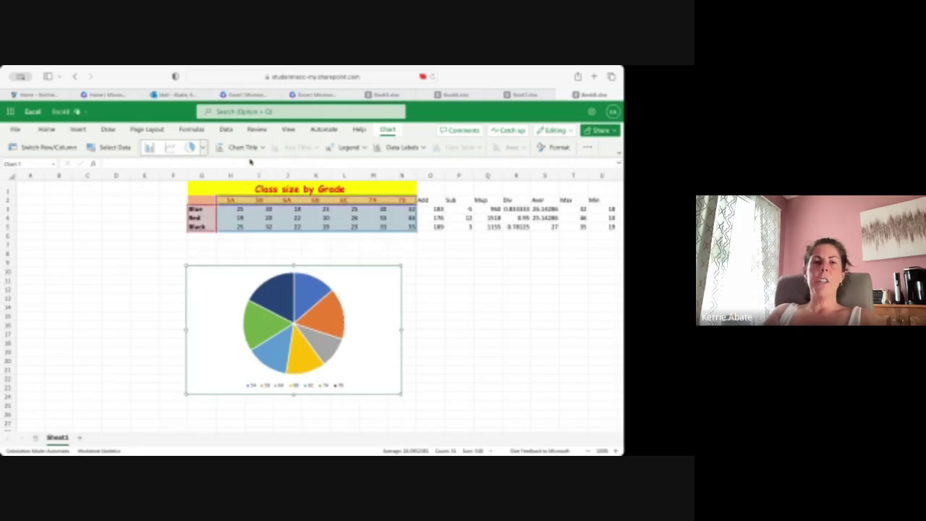
Step: Title the pie chart "Class Size by grade" and display its data labels at the Outside End position
left_click(235, 151)
left_click(258, 252)
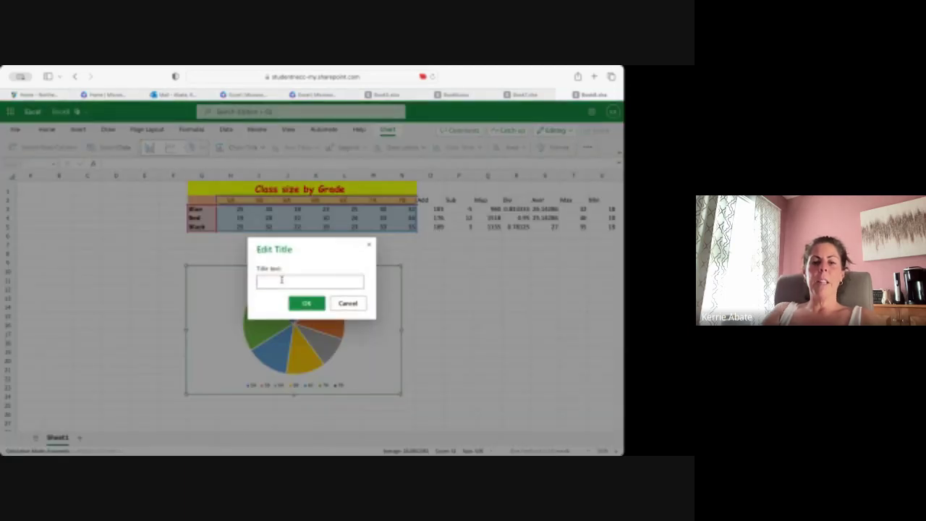
type("Class Size by grade")
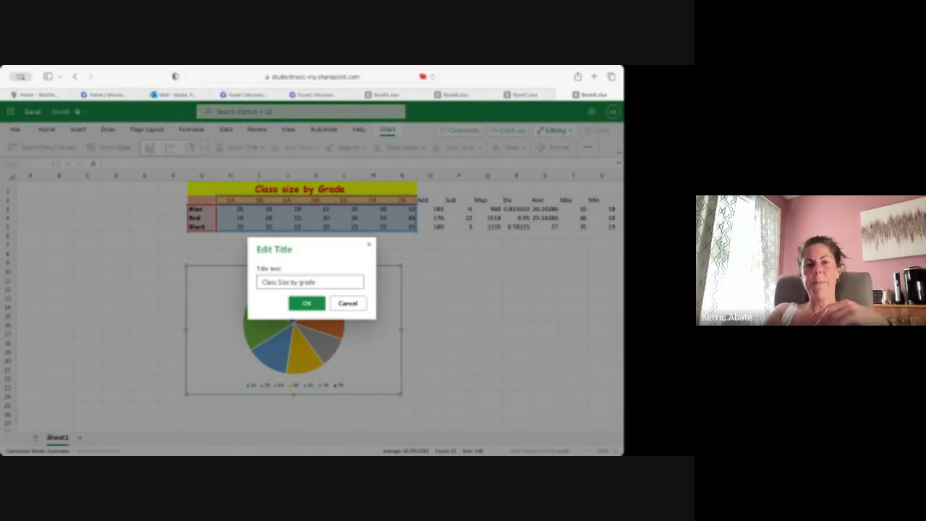
key("Return")
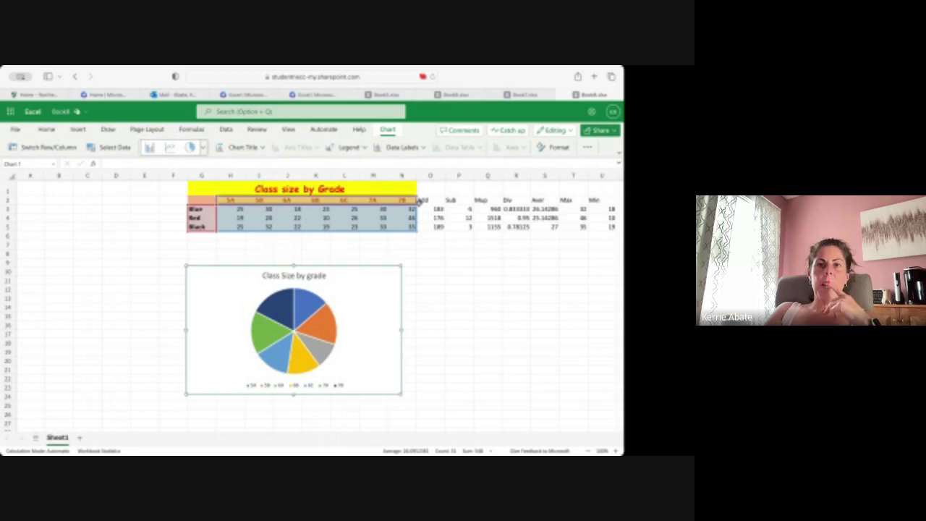
left_click(424, 149)
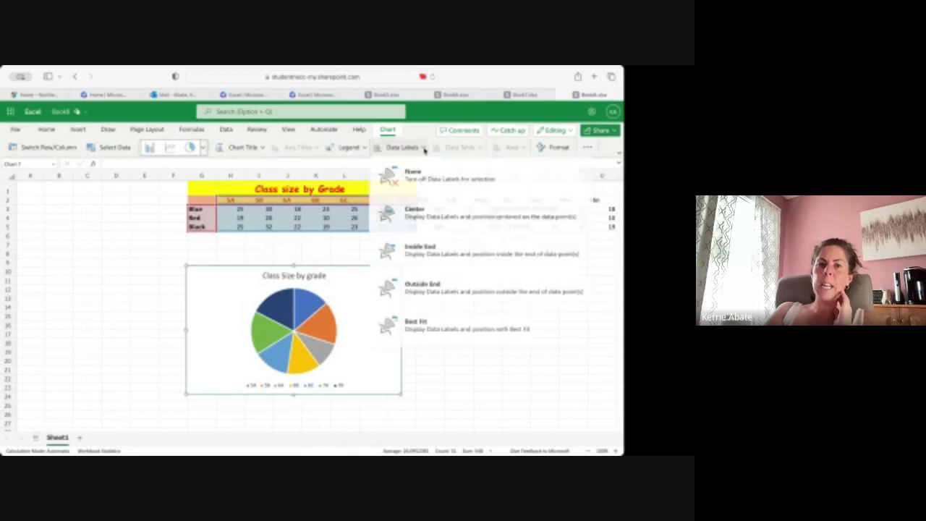
left_click(445, 284)
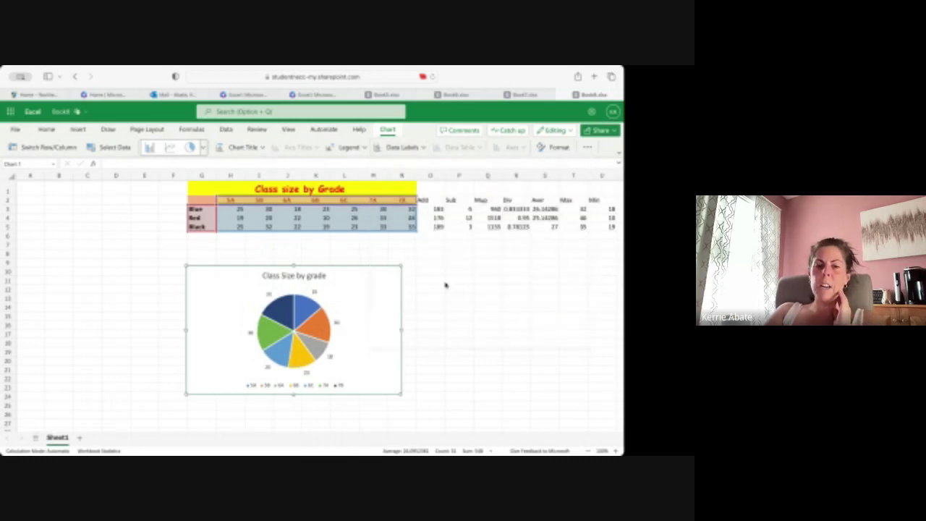